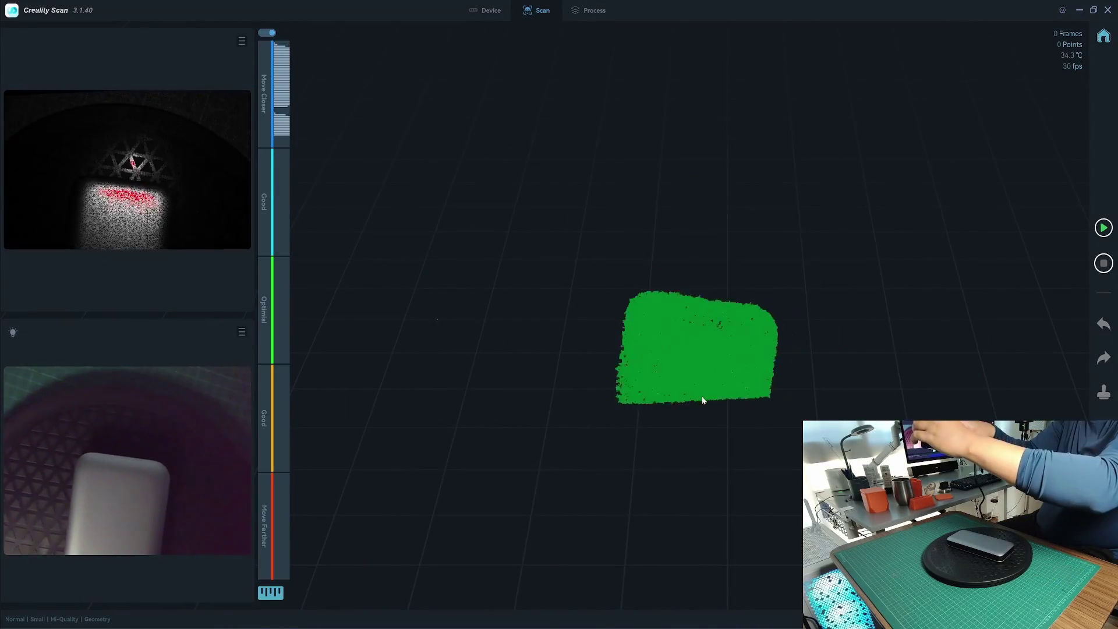
Scan the power bank on the turntable with the tracking markers, pausing the capture to check the point cloud.
key("space")
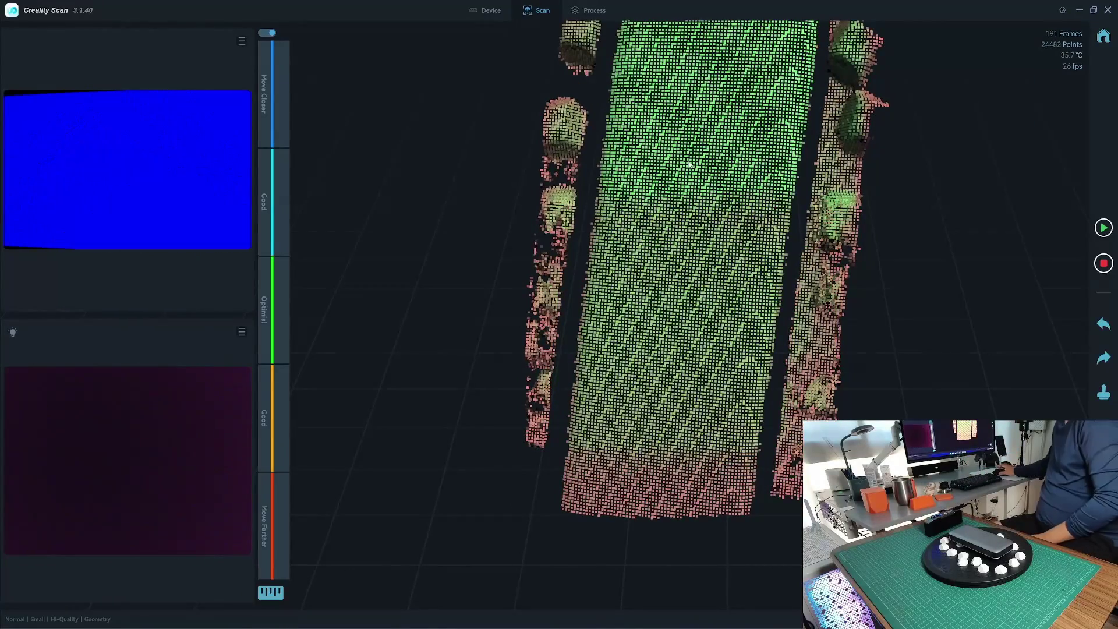
left_click_drag(690, 333, 758, 315)
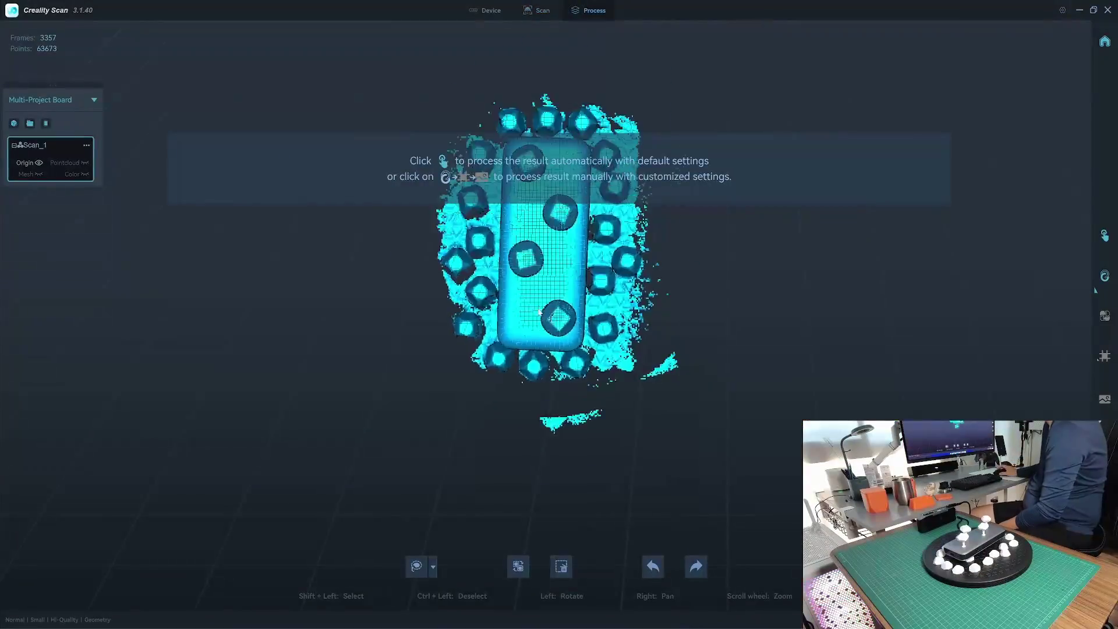
left_click_drag(540, 313, 483, 266)
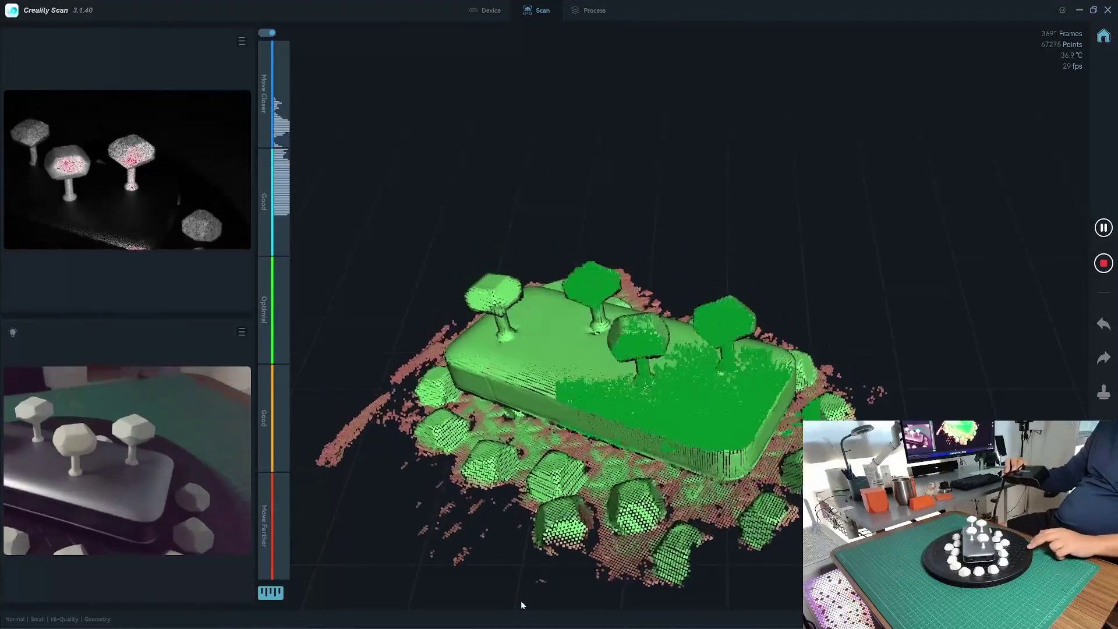
key("space")
left_click_drag(521, 602, 761, 361)
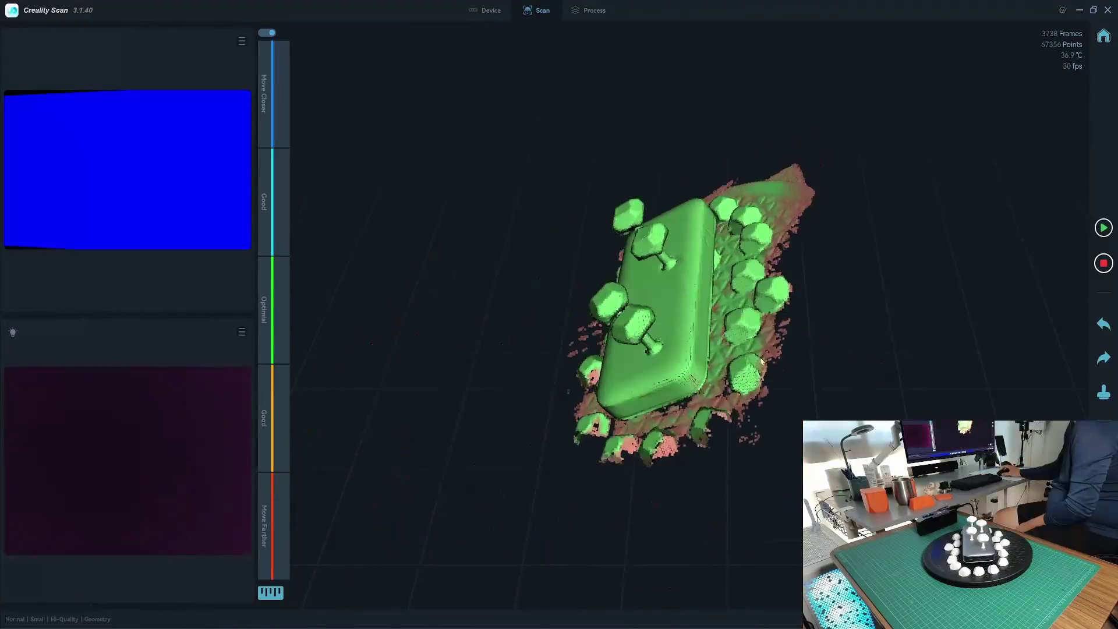
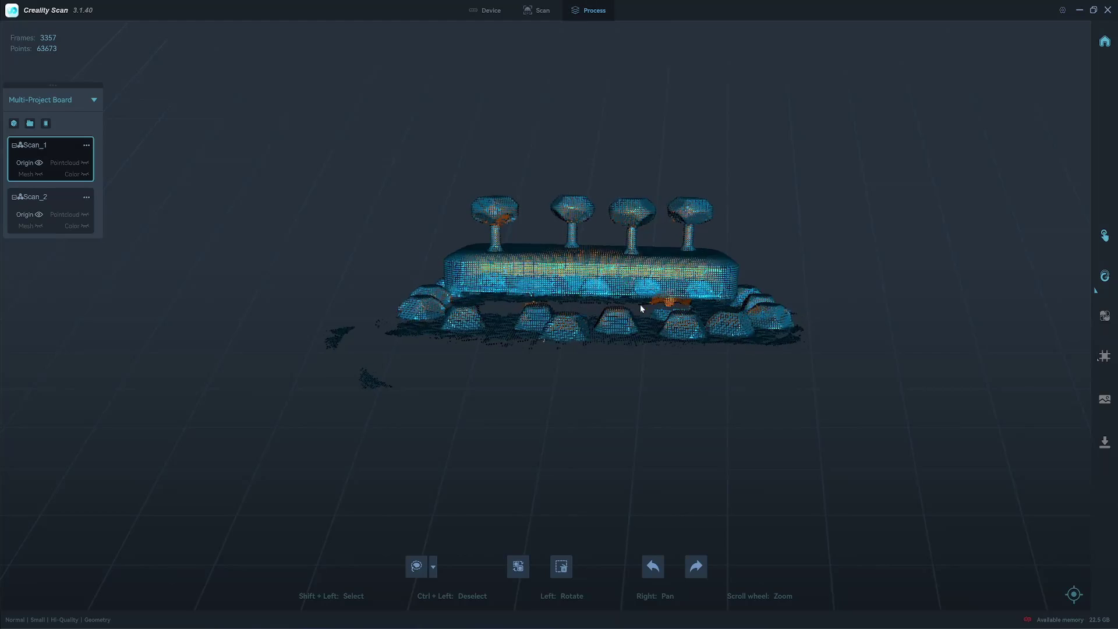
Delete the marker and turntable points from Scan_1, keeping only the power bank body.
scroll(582, 285, "up", 3)
left_click_drag(581, 285, 471, 274)
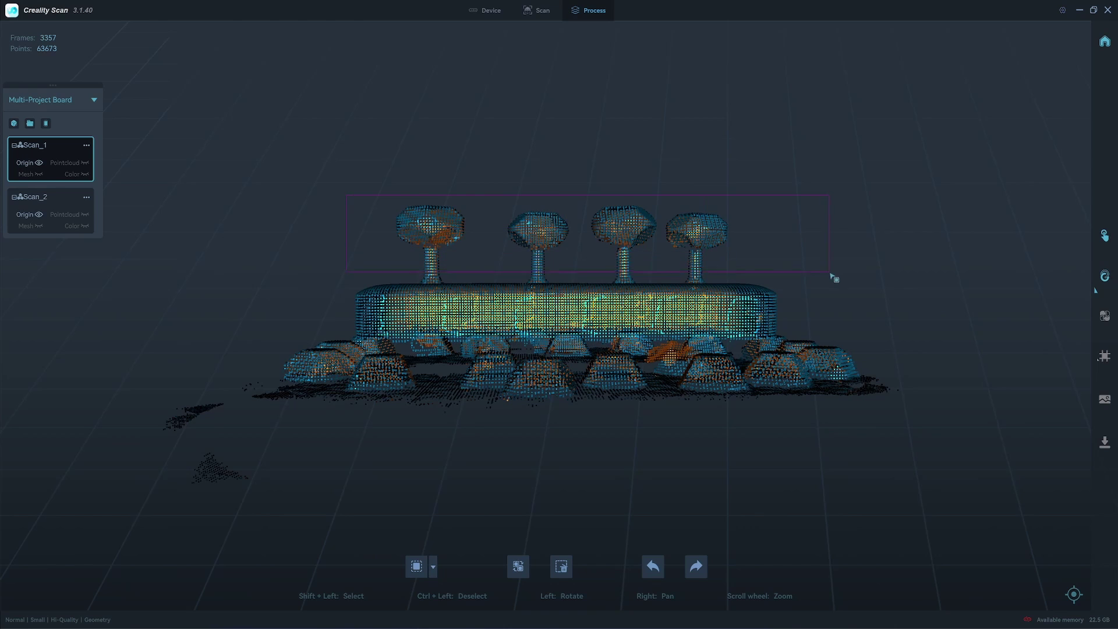
left_click_drag(834, 283, 827, 277, "shift")
key("Delete")
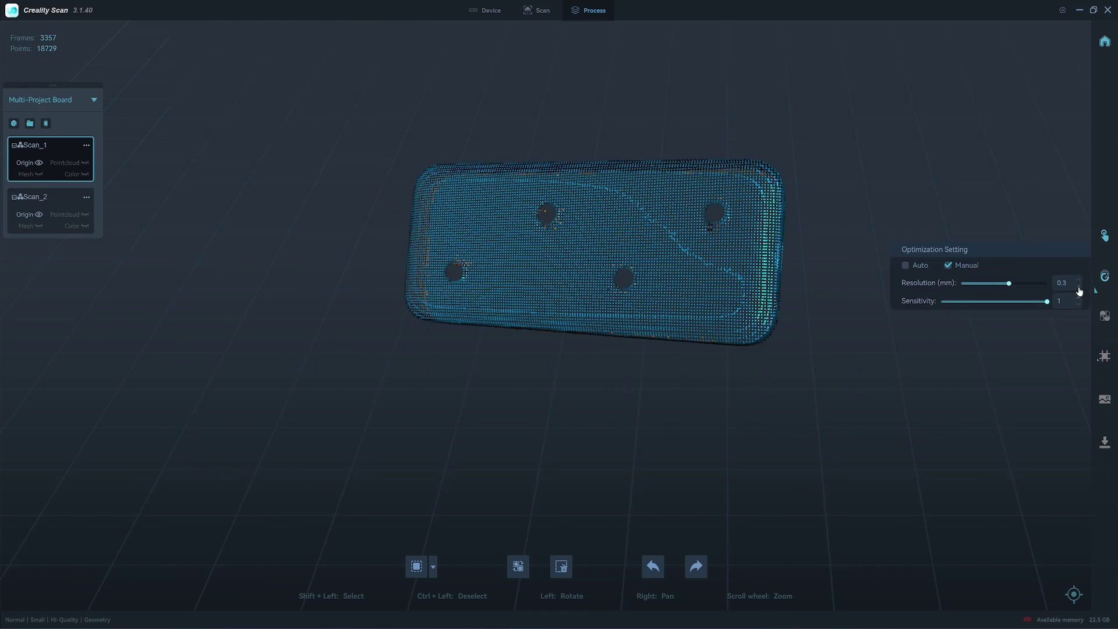
Optimize Scan_1 into a point cloud with manual settings at 0.2 mm resolution.
left_click(1078, 288)
left_click(1079, 288)
left_click_drag(1049, 334, 1100, 278)
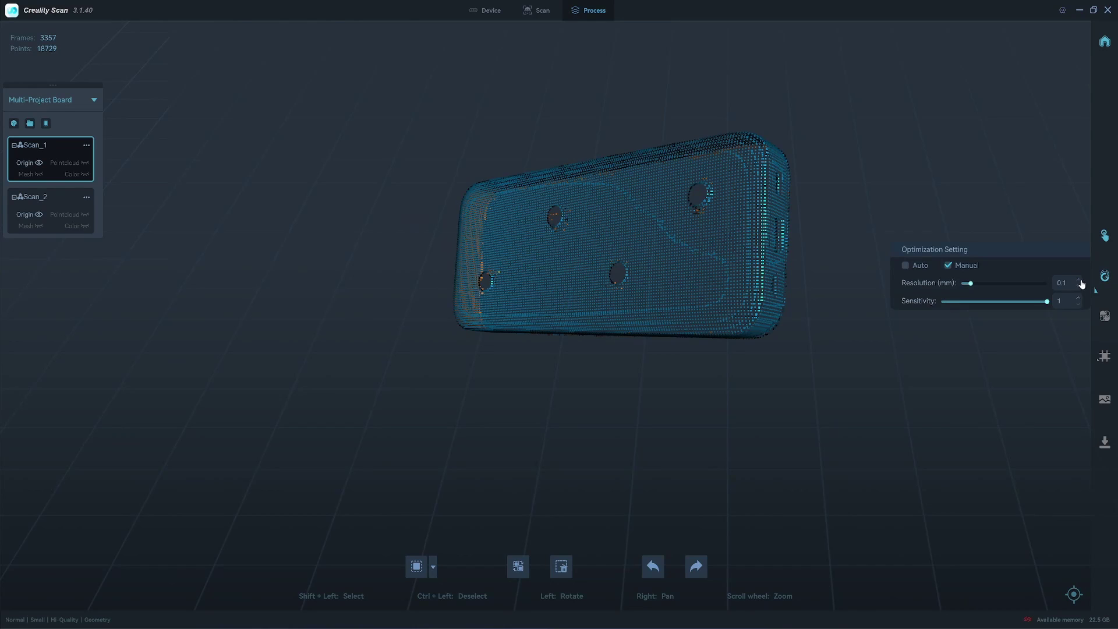
left_click(1079, 281)
left_click_drag(714, 263, 728, 320)
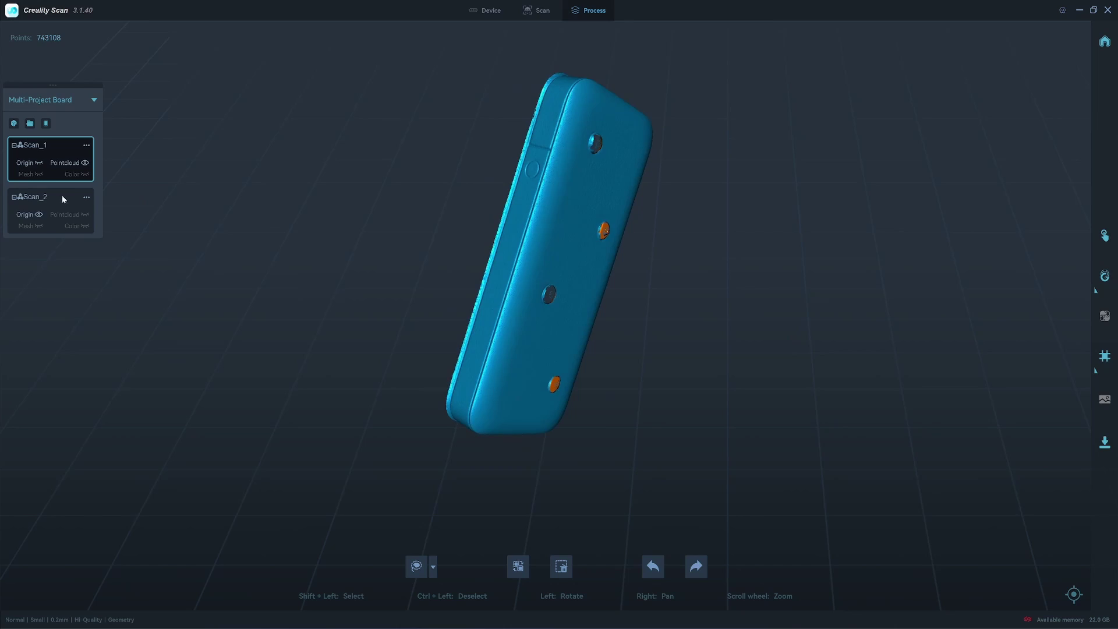
Select the power bank body in Scan_2, invert the selection and delete the surrounding marker and turntable points.
left_click(67, 198)
left_click(564, 570)
left_click_drag(268, 209, 838, 299, "shift")
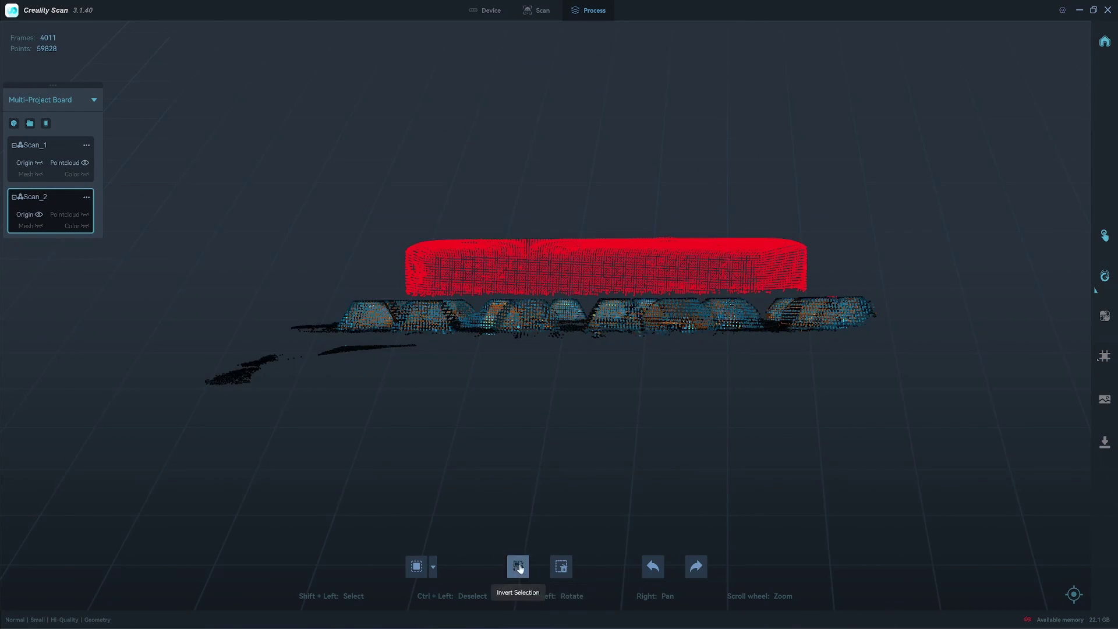
left_click(519, 566)
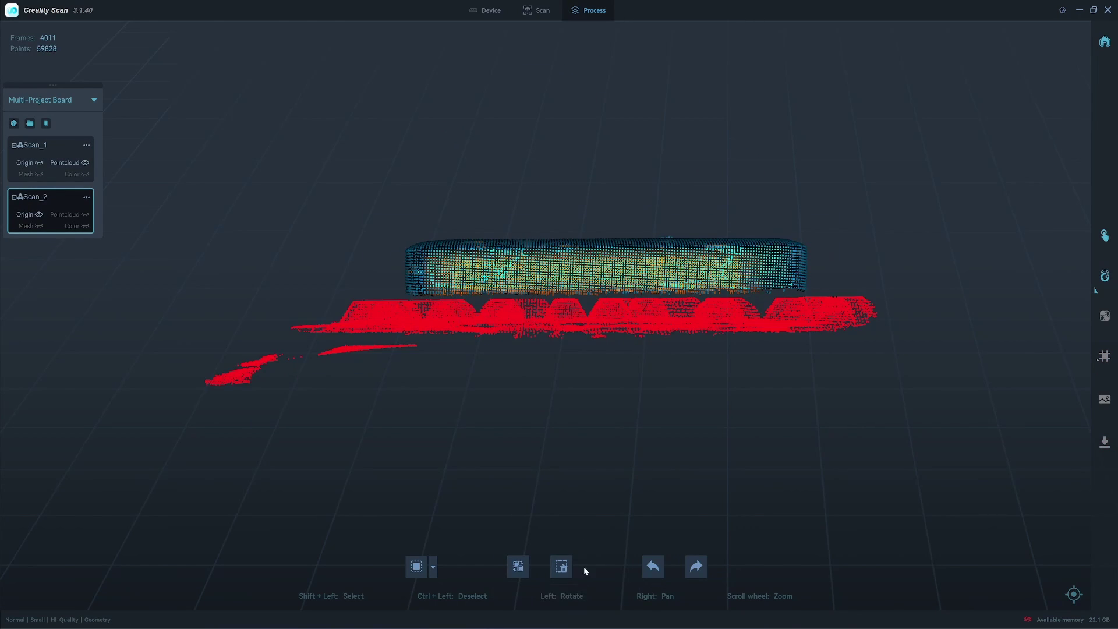
left_click(562, 566)
Optimize Scan_2 into a point cloud at 0.2 mm resolution and check its surface.
left_click_drag(411, 264, 409, 274)
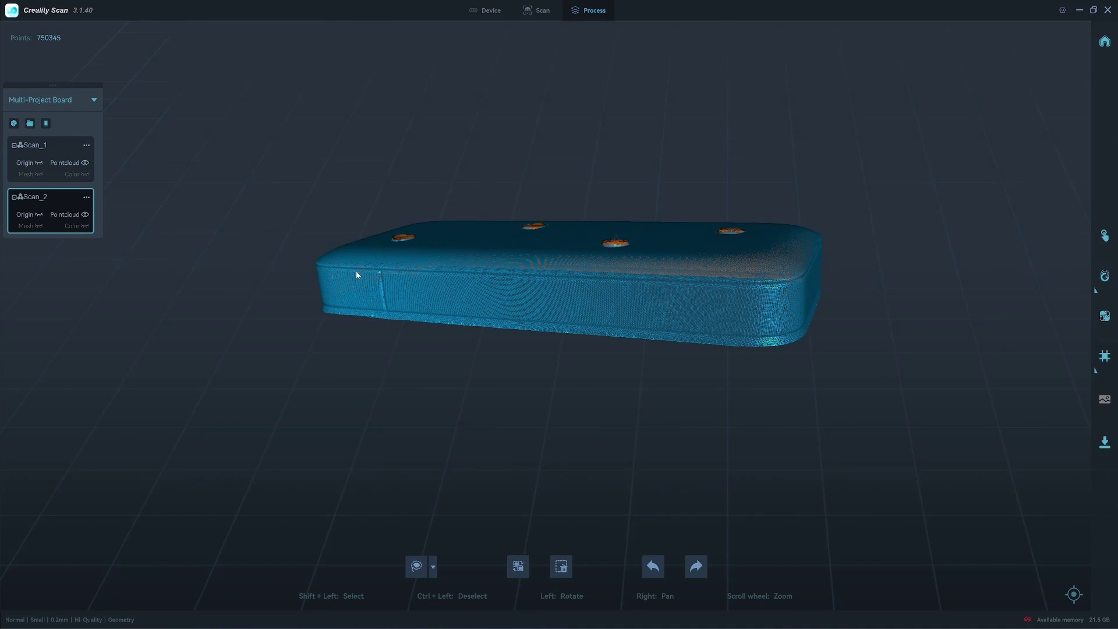
scroll(408, 279, "down", 2)
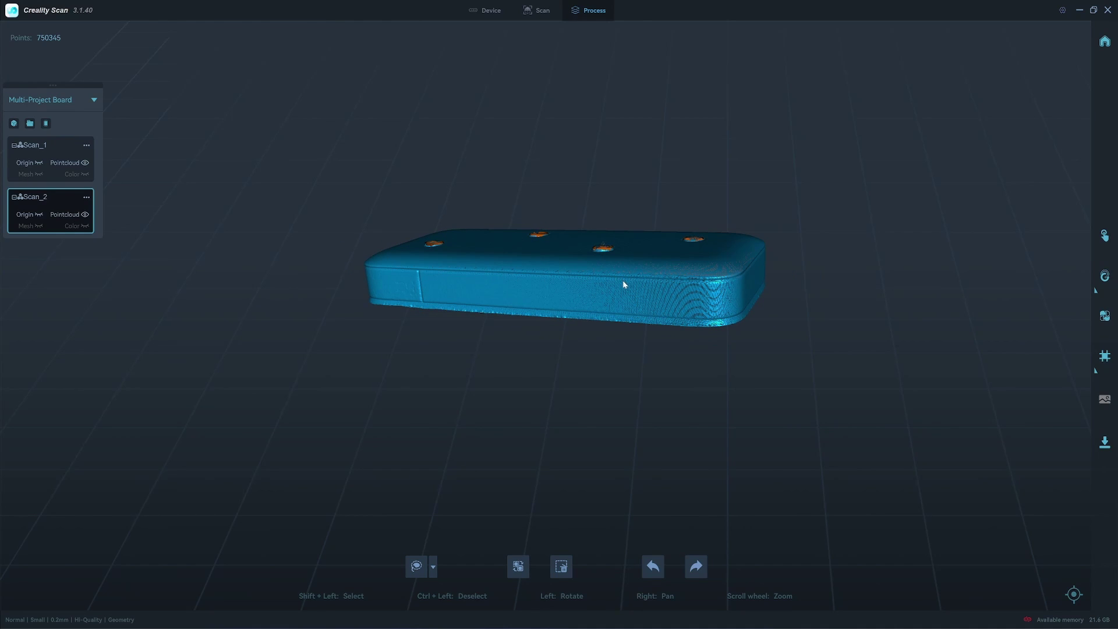
left_click_drag(626, 288, 577, 287)
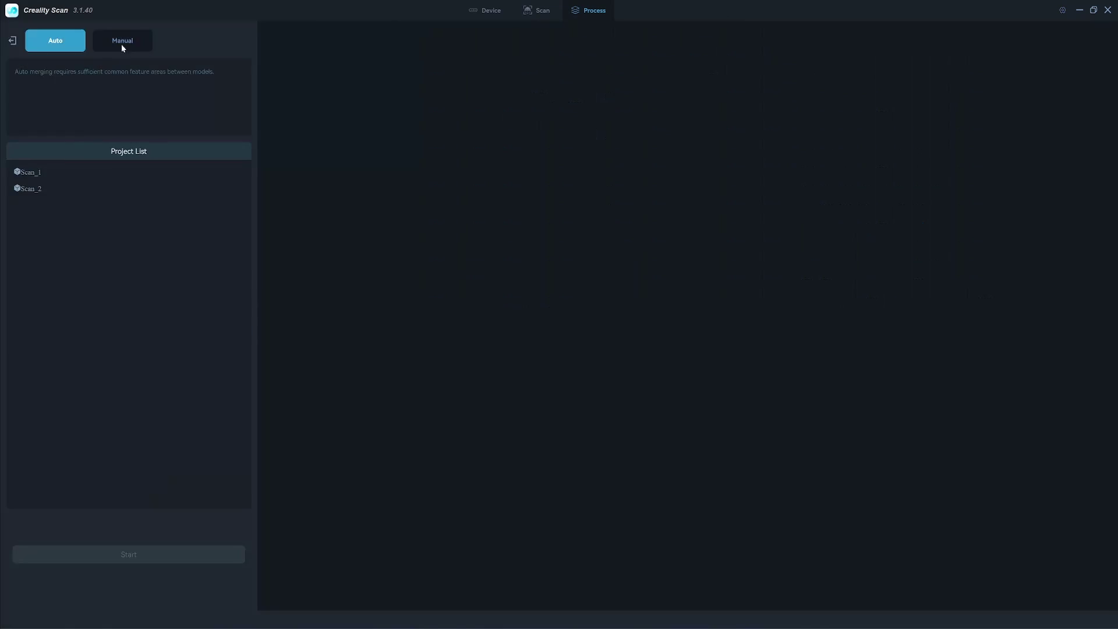
Set up a manual merge with Scan_1 as the fixed model and Scan_2 as the floating model.
left_click(123, 44)
left_click(46, 174)
left_click(38, 349)
Mark three pairs of matching points along the side edges of the fixed and floating power bank scans.
scroll(486, 80, "up", 3)
left_click_drag(486, 80, 499, 131)
left_click_drag(851, 113, 903, 82)
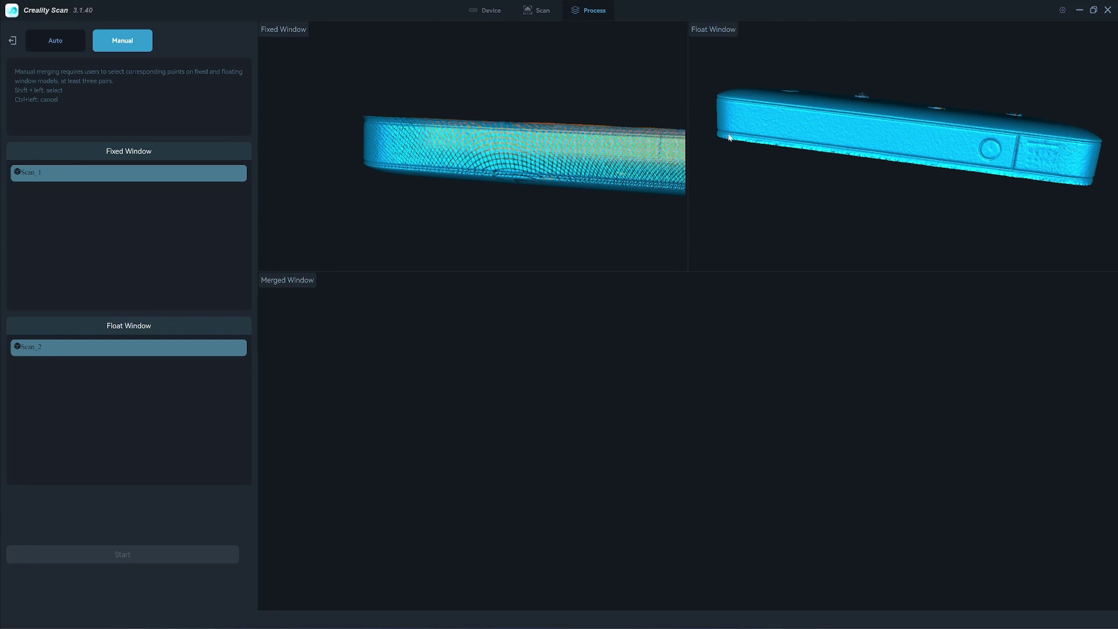
left_click(372, 168, "shift")
left_click(520, 176, "shift")
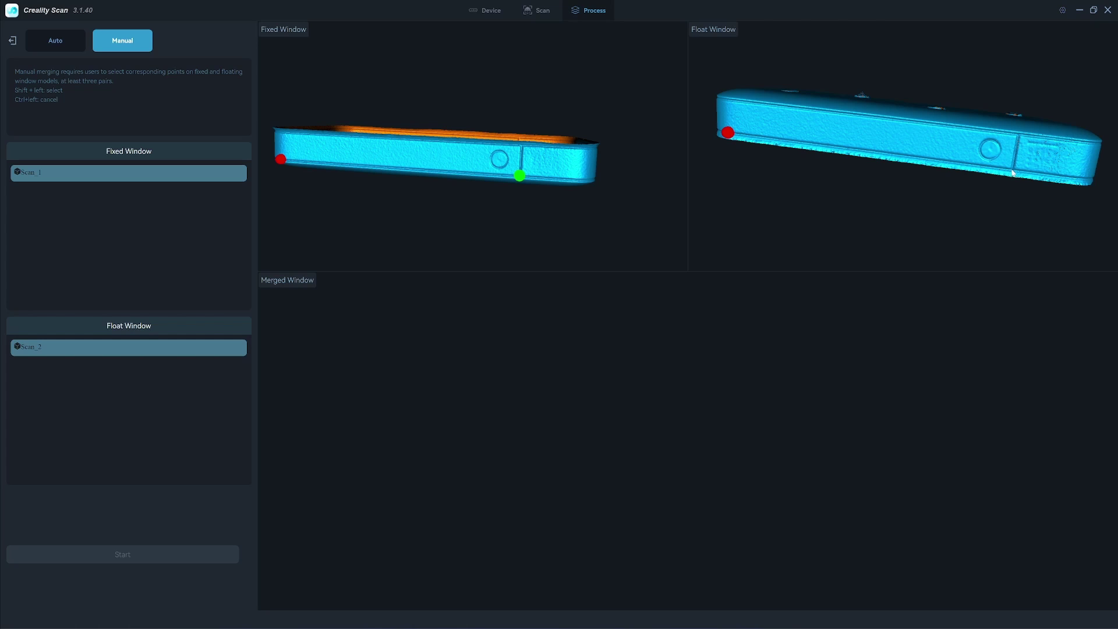
left_click_drag(1011, 175, 839, 113)
mouse_move(460, 145)
left_mouse_down()
mouse_move(382, 149)
mouse_move(533, 139)
left_mouse_up()
scroll(856, 140, "up", 3)
left_click(785, 134, "shift")
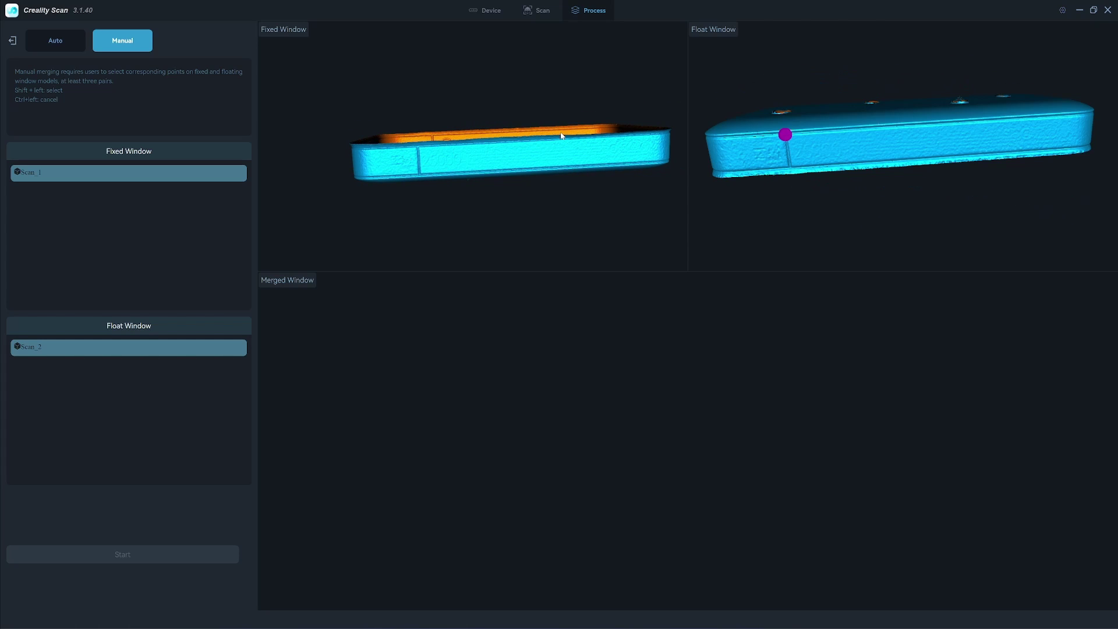
left_click(417, 146, "shift")
Run the manual merge, accept the result and inspect the combined point cloud from several sides.
left_click(169, 557)
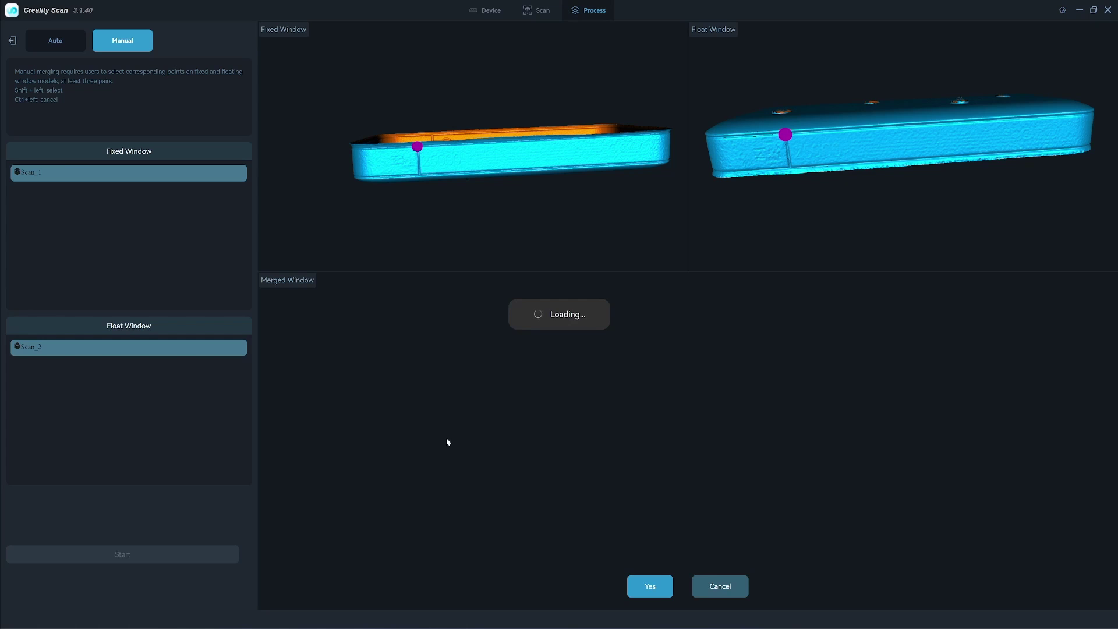
left_click_drag(652, 420, 893, 461)
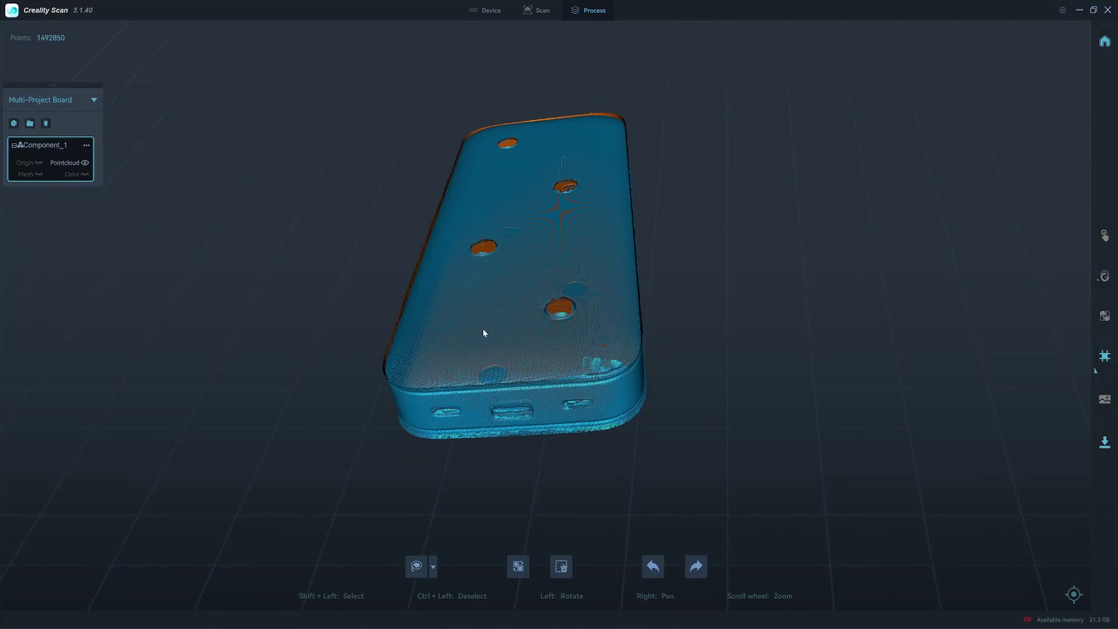
left_click_drag(484, 331, 664, 361)
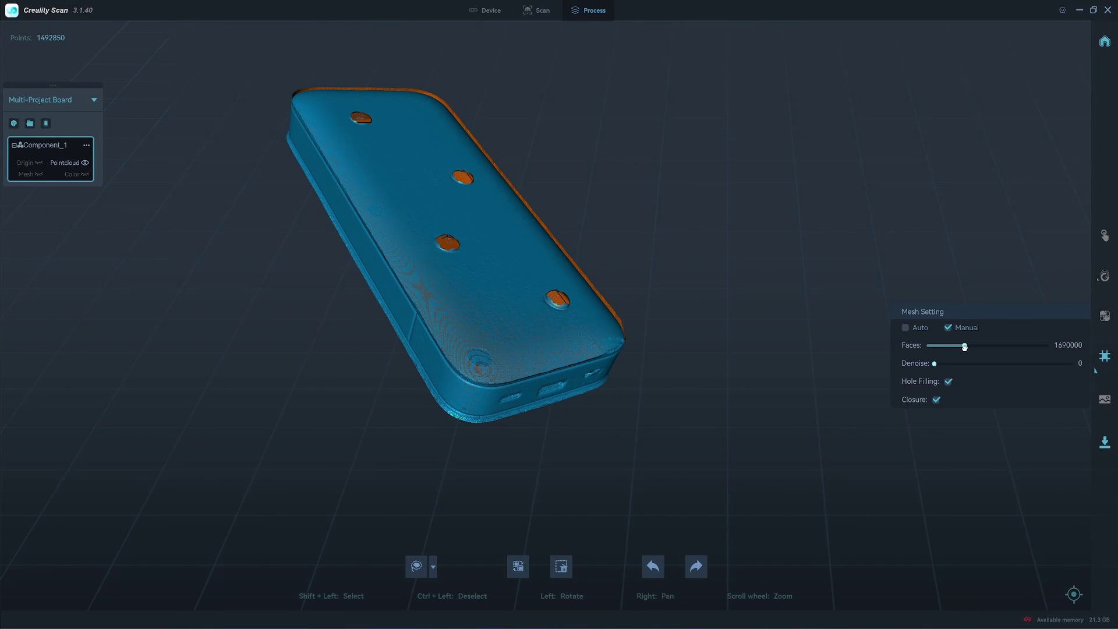
Mesh the merged point cloud manually at about 2 million faces, with denoise 0, hole filling and closure enabled.
left_click_drag(968, 347, 973, 346)
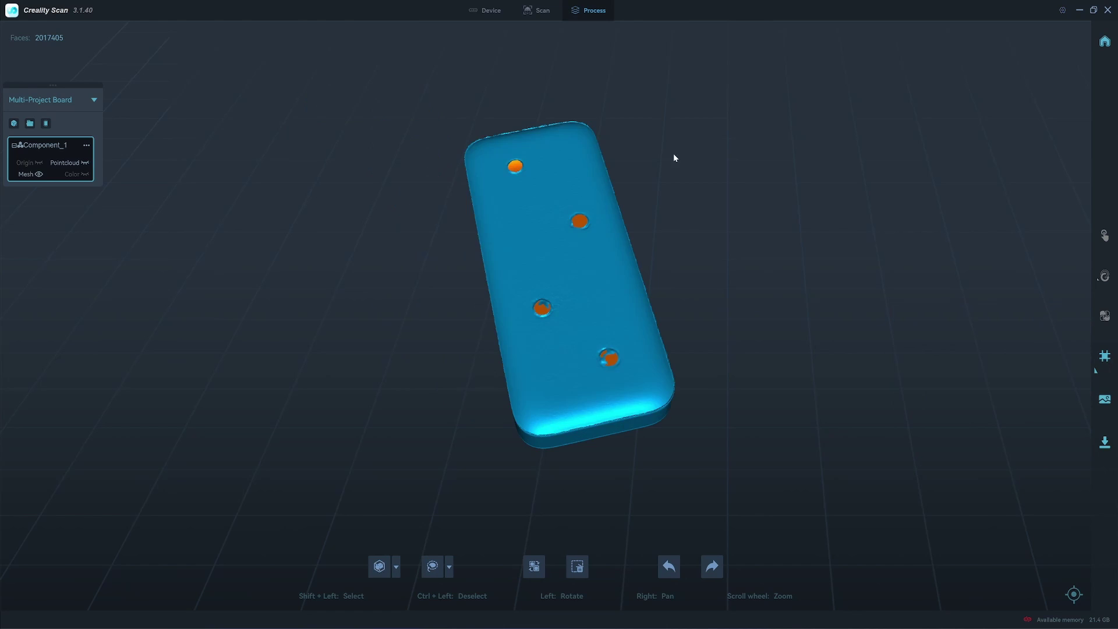
left_click_drag(673, 154, 563, 136)
left_click_drag(953, 302, 533, 289)
Select rectangular mesh areas around the four marker holes on each large face of the power bank and delete them.
scroll(533, 289, "up", 2)
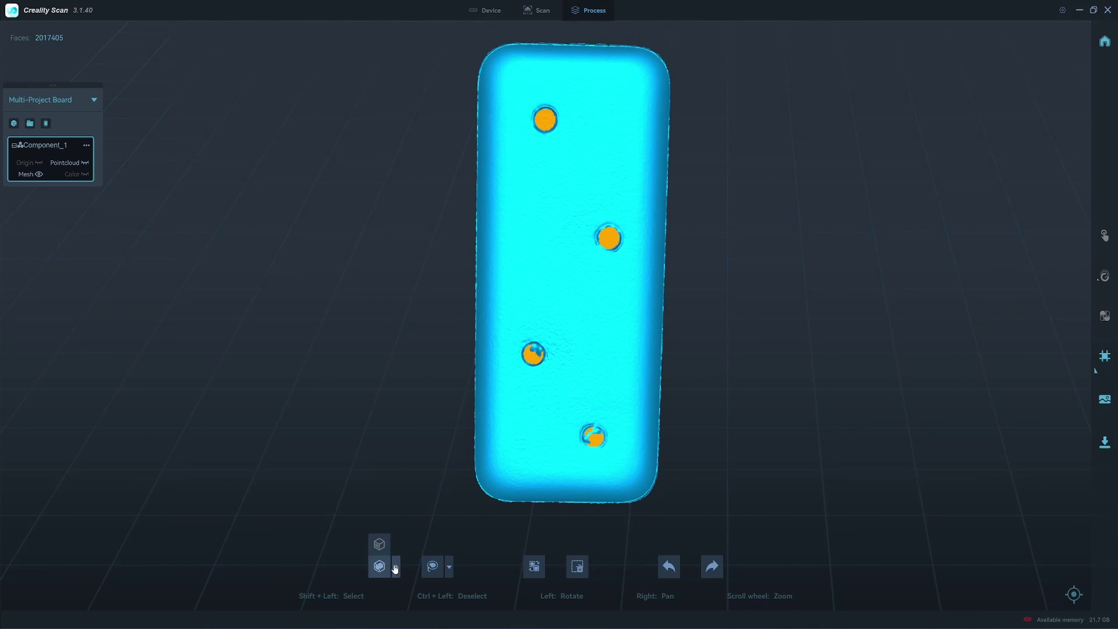
left_click_drag(584, 133, 507, 342)
left_click(449, 569)
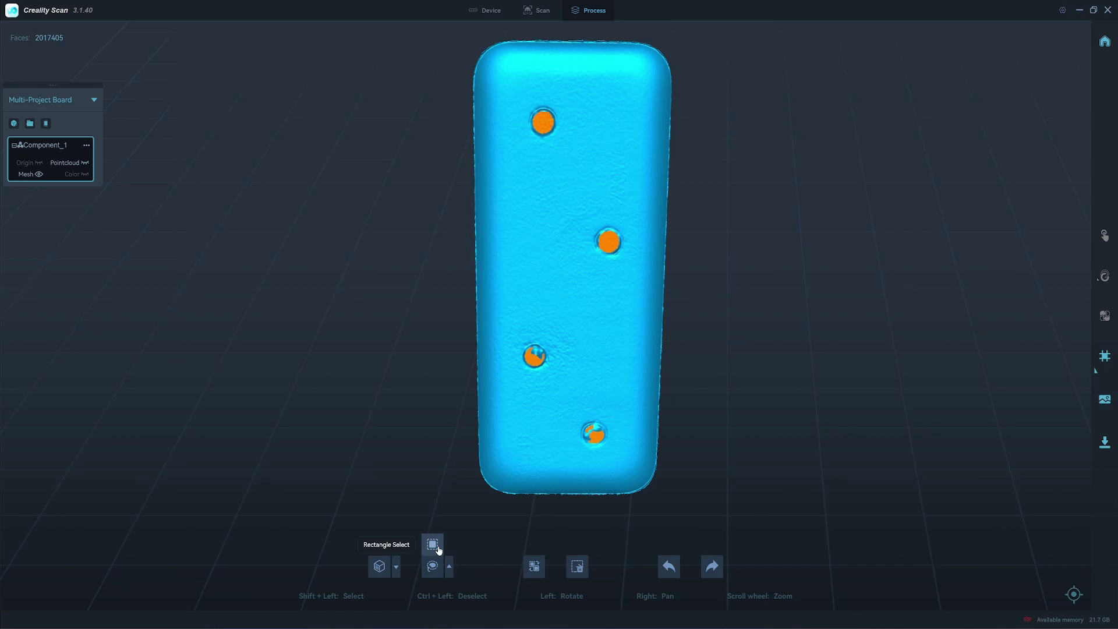
left_click_drag(605, 97, 746, 121)
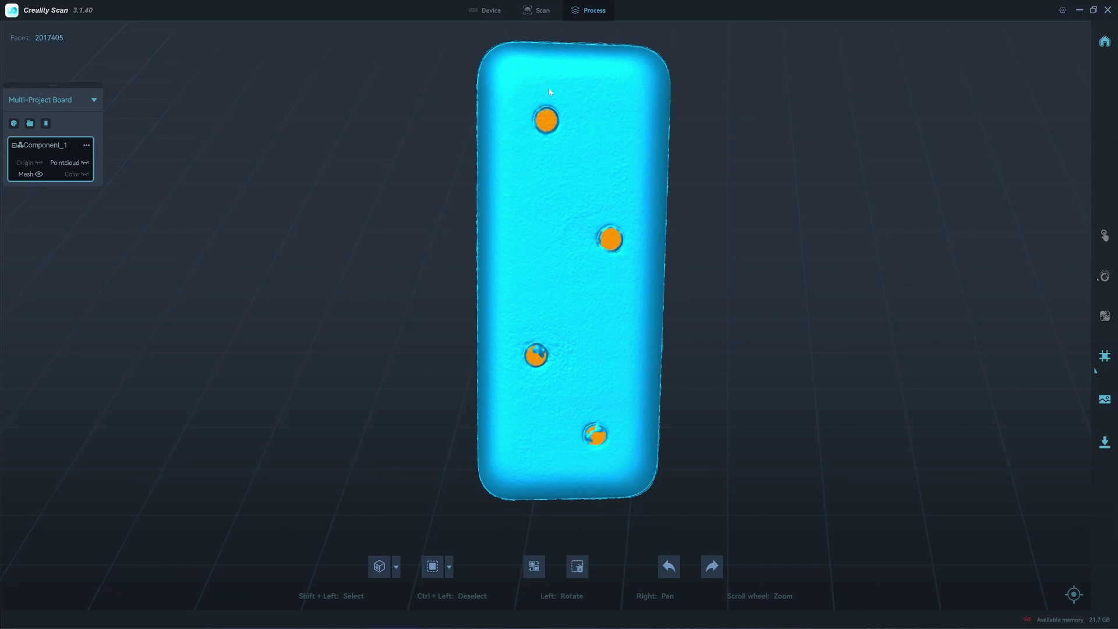
mouse_move(535, 108)
left_mouse_down()
mouse_move(637, 192)
mouse_move(489, 225)
mouse_move(531, 140)
left_mouse_up()
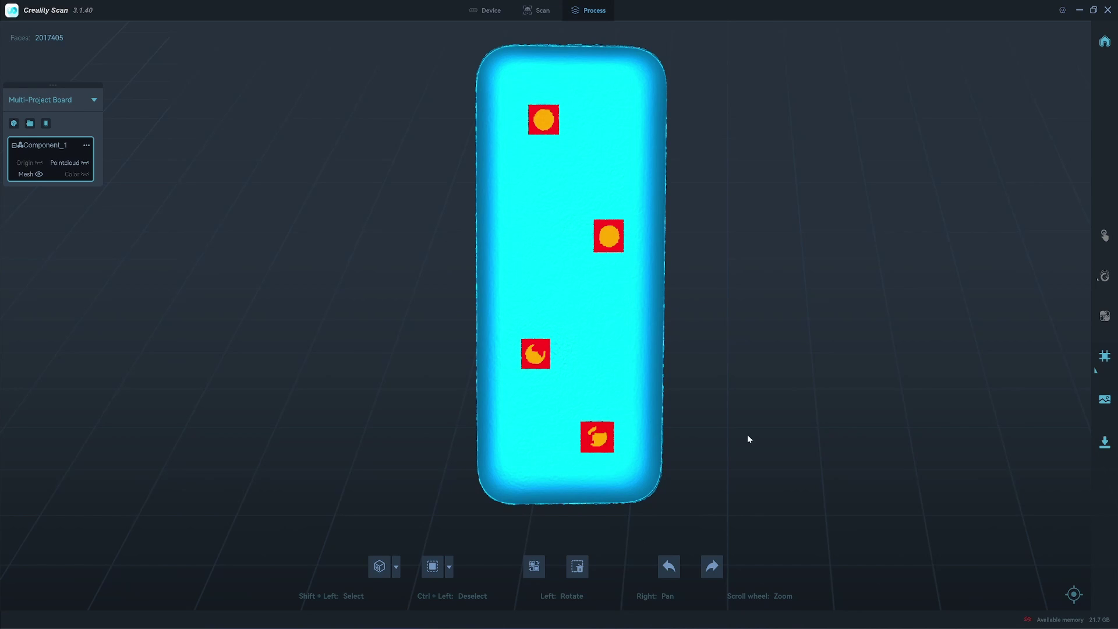
left_click_drag(440, 335, 394, 287)
key("Delete")
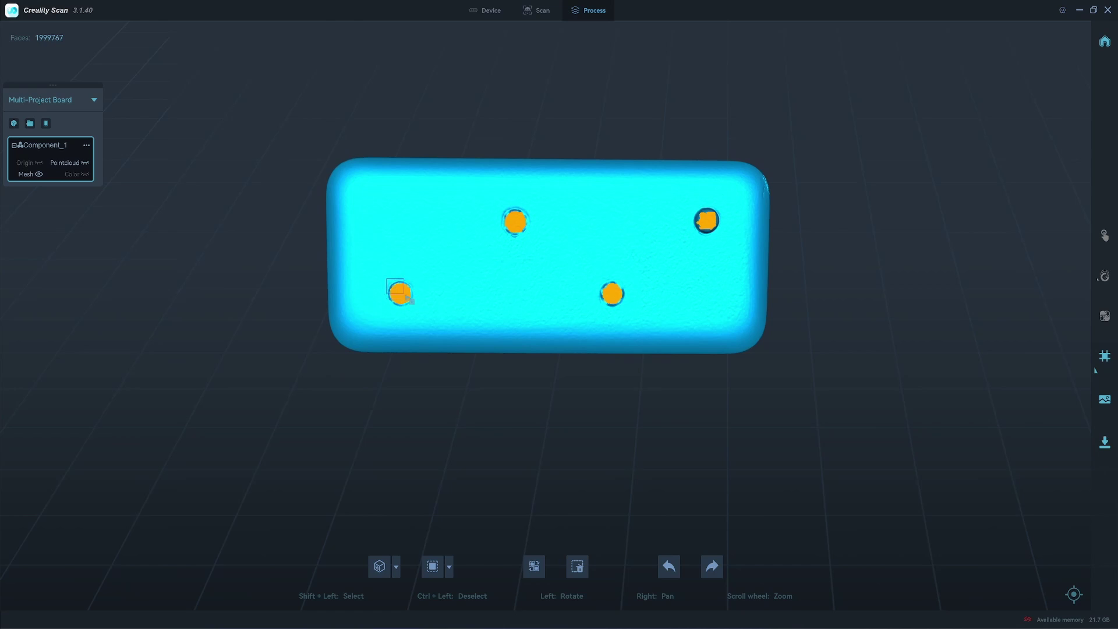
left_click_drag(878, 334, 589, 409)
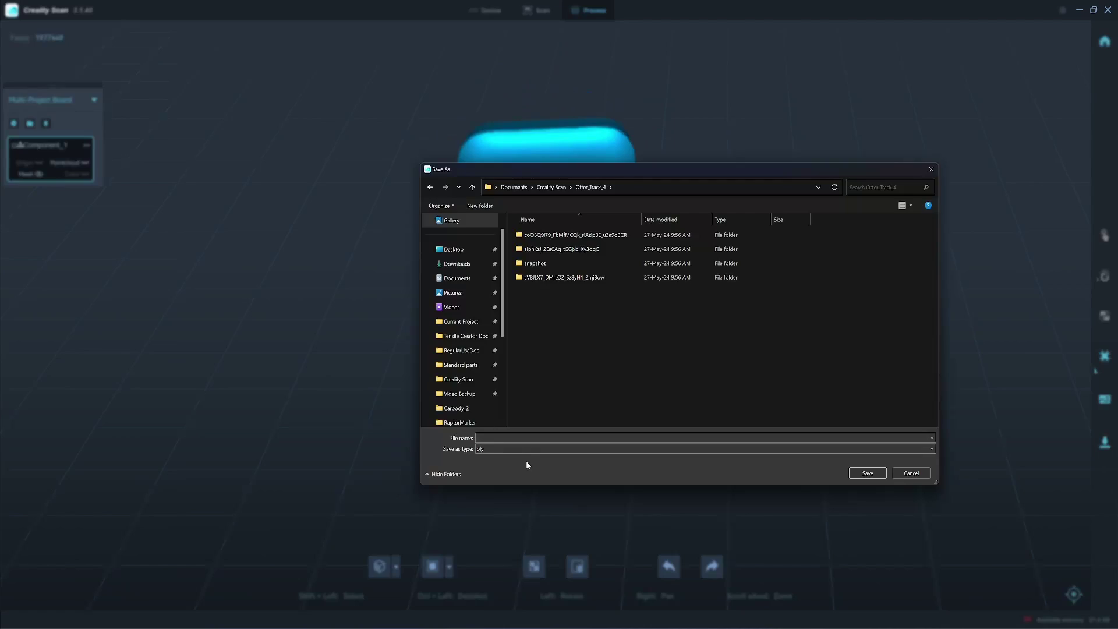
Export the power bank mesh in OBJ format as PowerBank_Export_4.
left_click(526, 449)
left_click(527, 466)
left_click(868, 472)
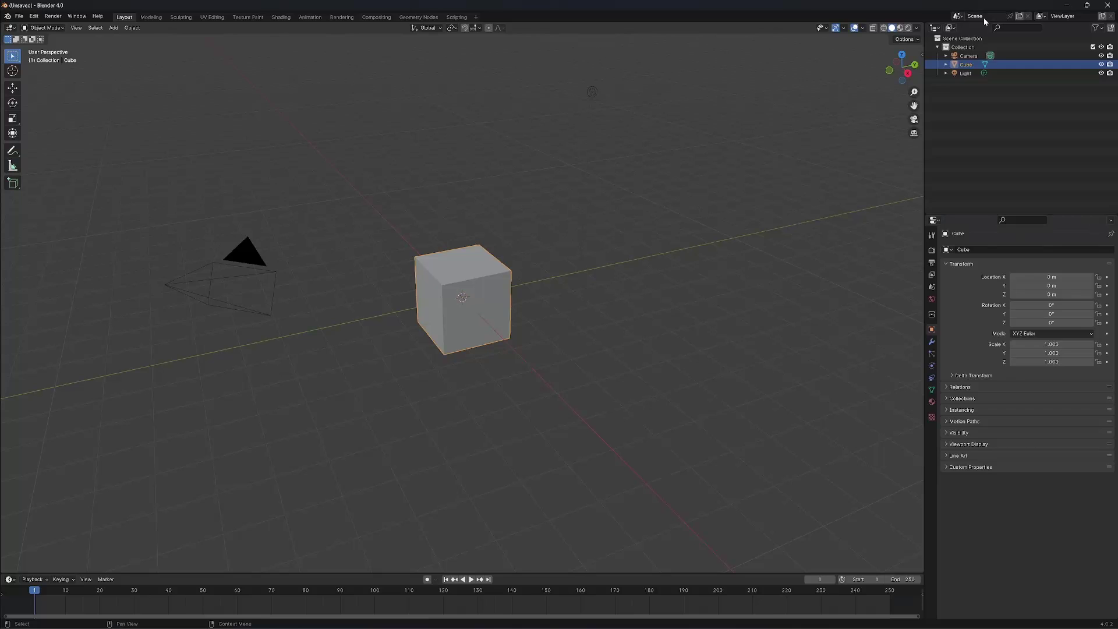
Switch to Blender and delete the default camera, cube and light.
left_click(967, 55)
left_click(963, 75, "shift")
key("Delete")
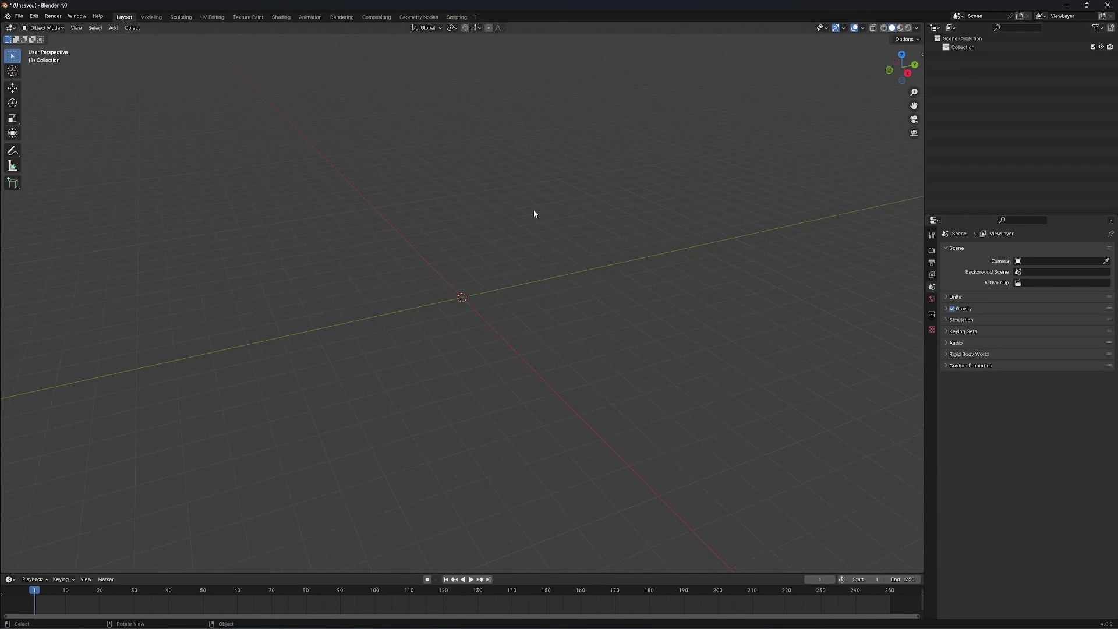
Import PowerBank_Export_4.obj as a Wavefront model with a scale of 0.001.
left_click(20, 16)
mouse_move(43, 139)
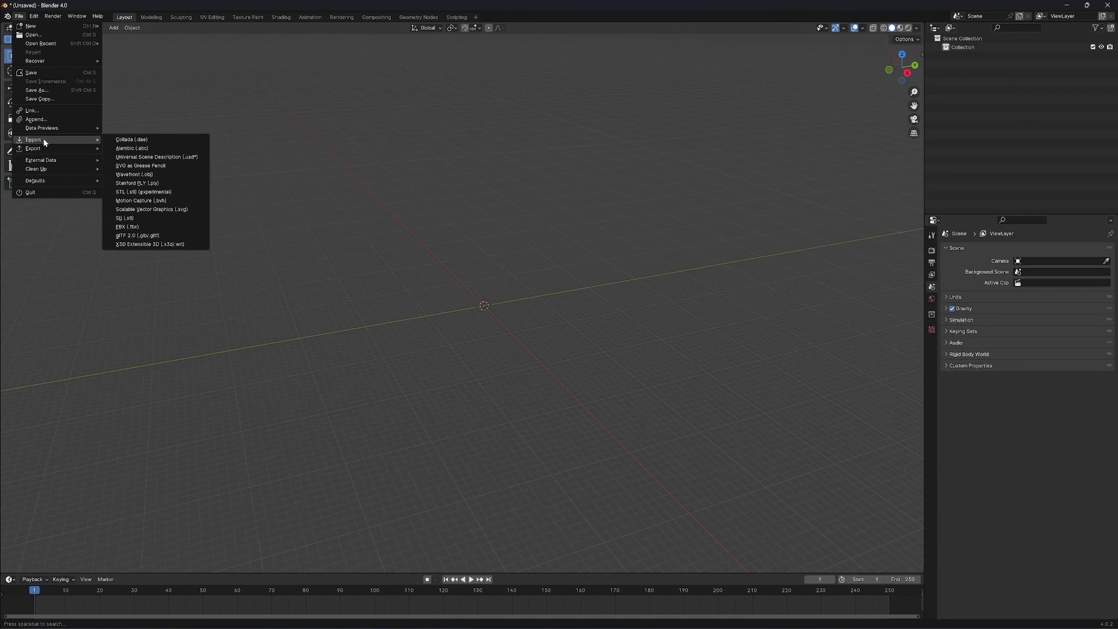
left_click(135, 174)
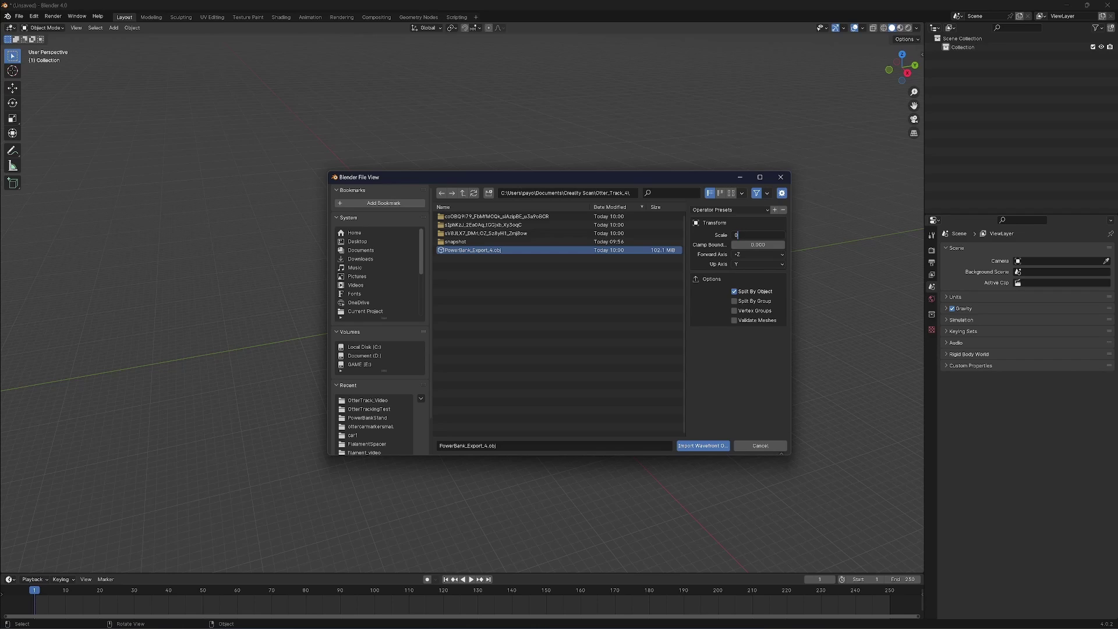
type("0.001")
key("Return")
key("Return")
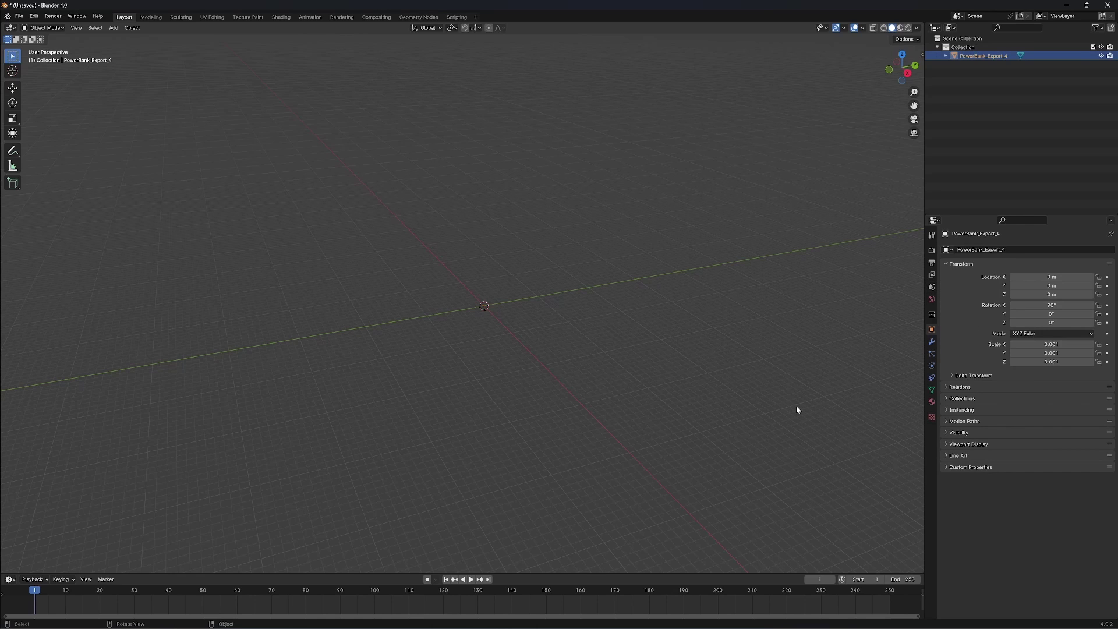
Bring the imported power bank into view, select it and display its transform and dimension values.
left_click(798, 409)
key("Home")
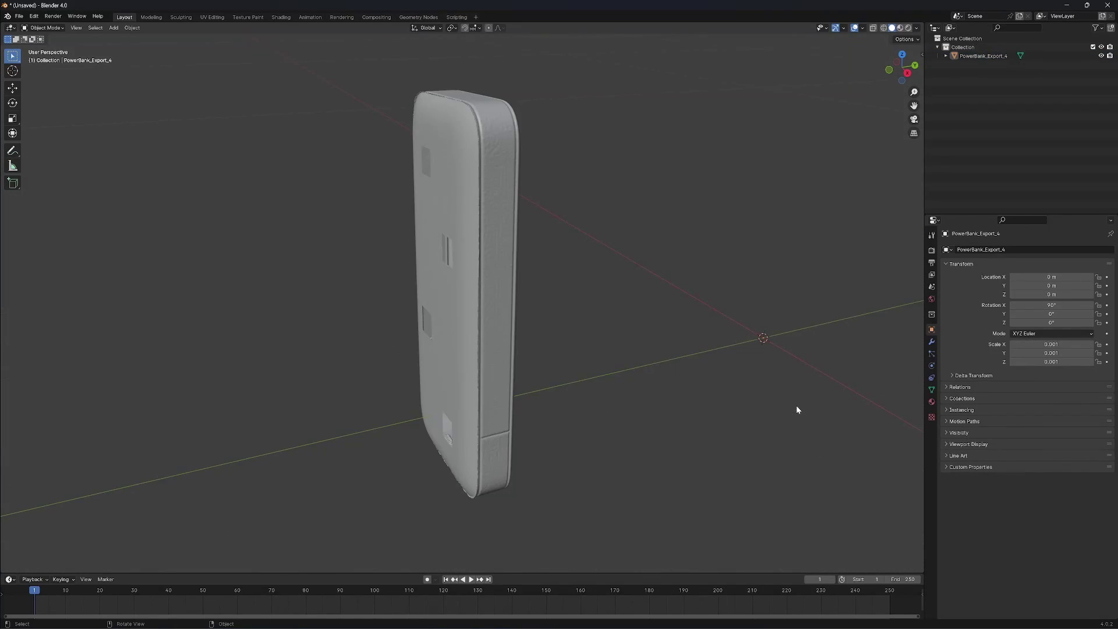
left_click(500, 236)
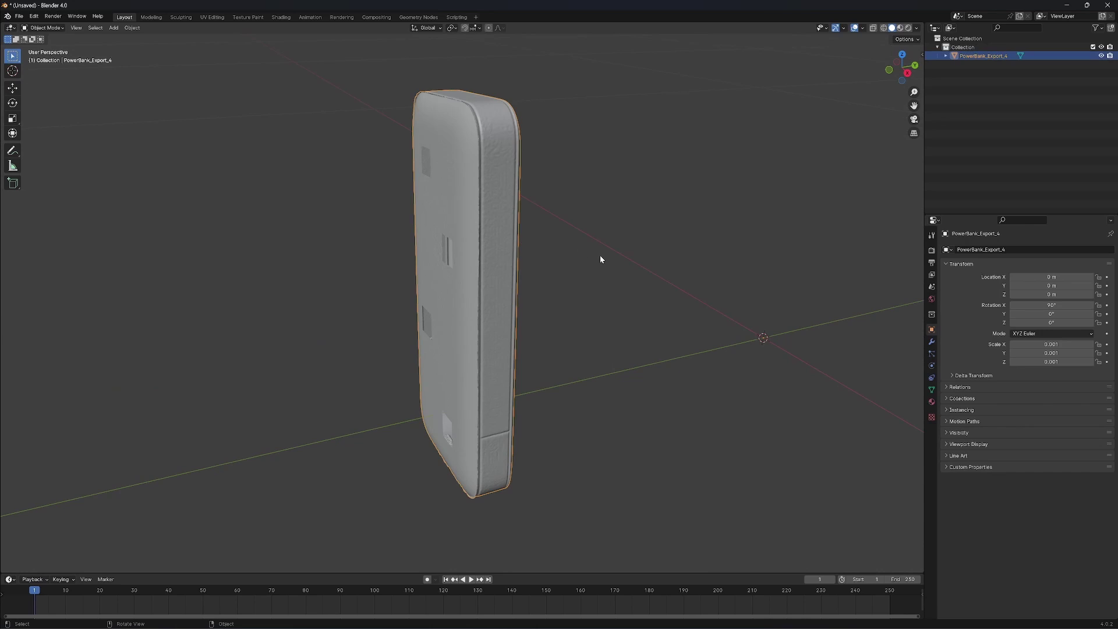
key("n")
Set the scene's length unit to Centimeters.
left_click(932, 287)
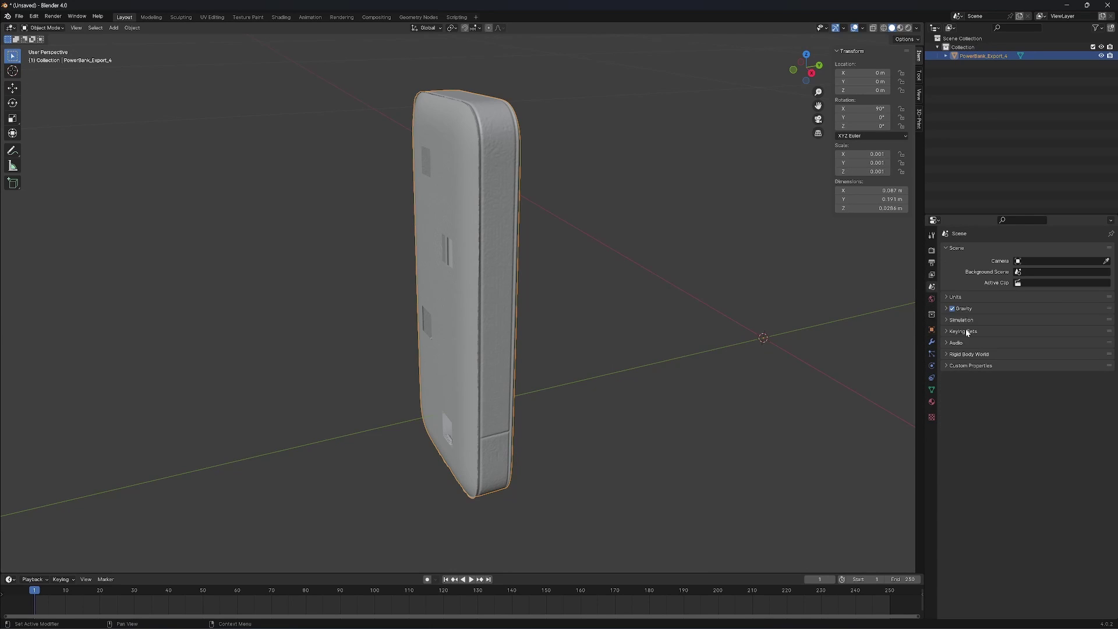
left_click(955, 297)
left_click(1032, 352)
left_click(1031, 367)
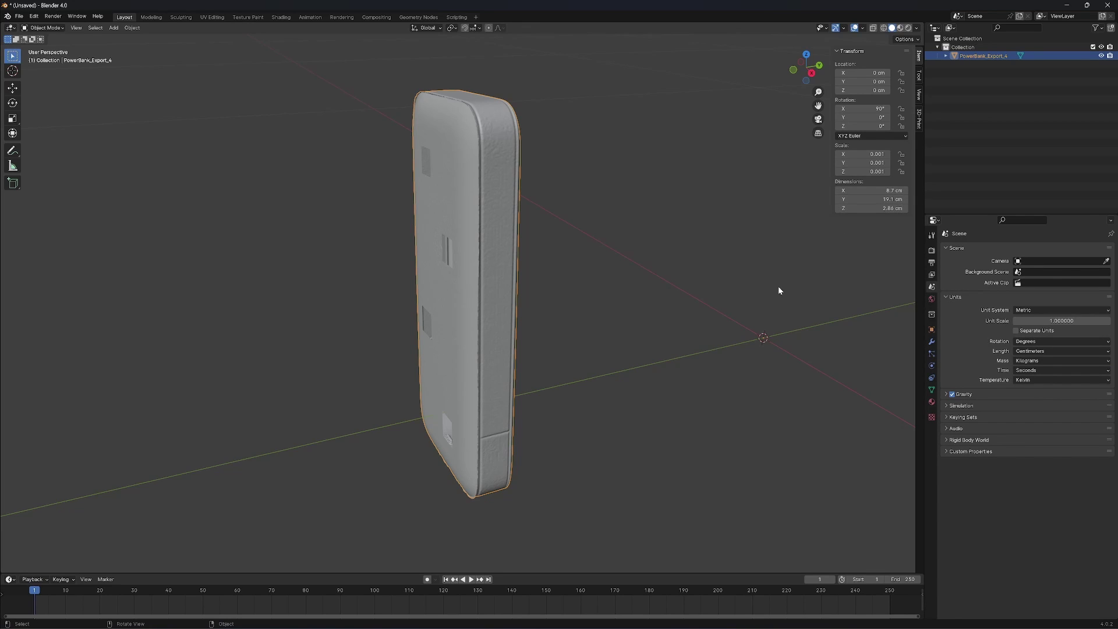
Move the power bank's geometry to its origin so that it is centred on the world origin.
middle_click_drag(796, 484, 217, 134)
left_click(132, 27)
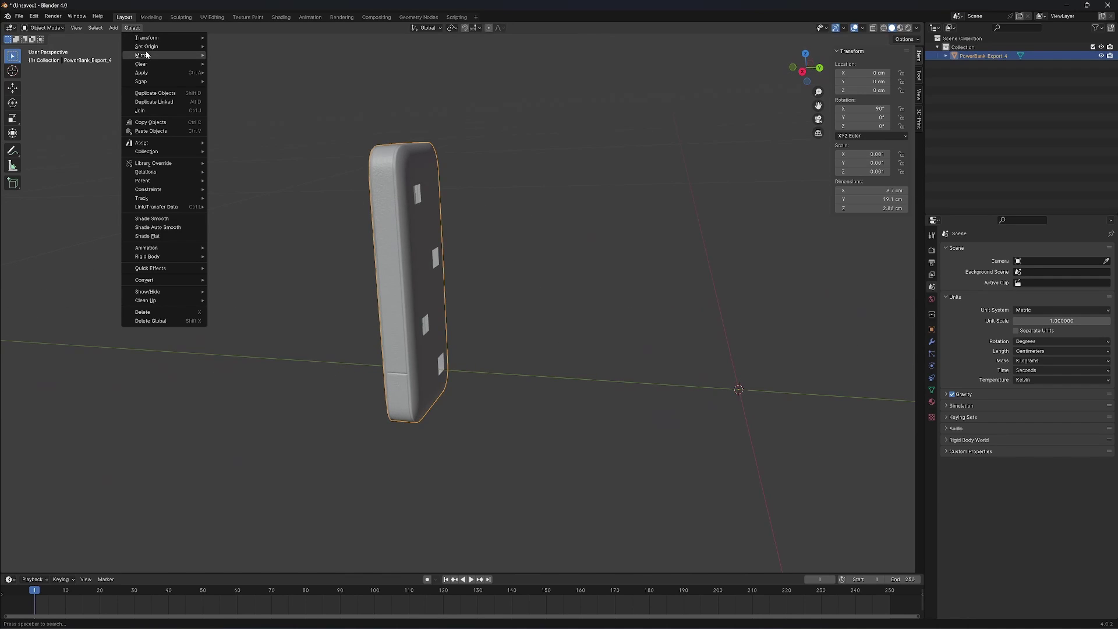
mouse_move(204, 47)
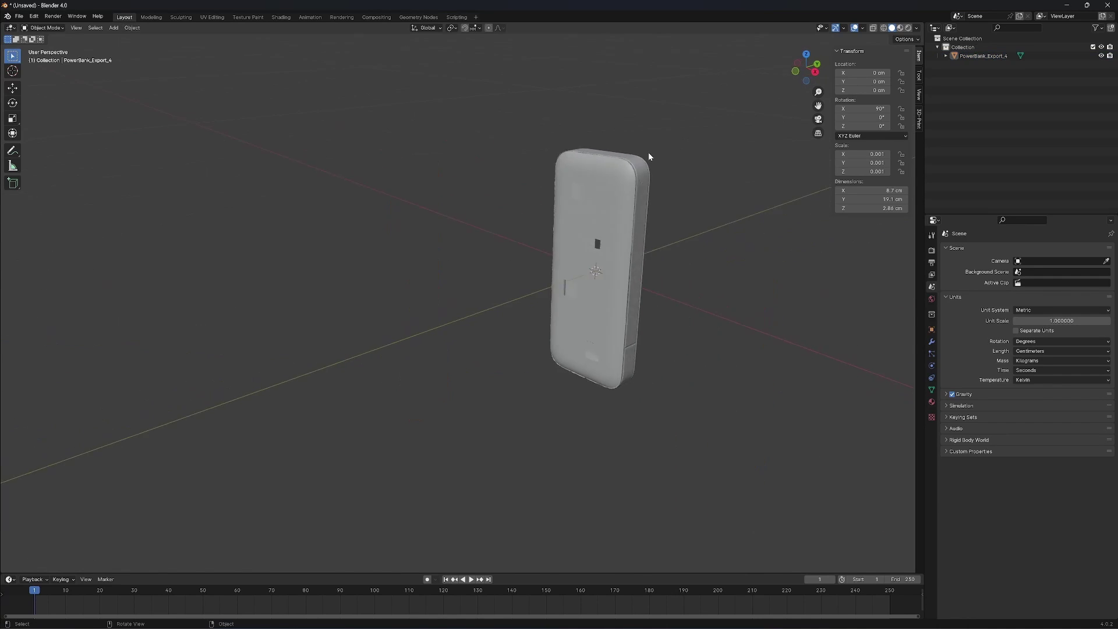
Rotate the power bank about 2.6° in the front view so its long sides stand vertical.
middle_click_drag(648, 155, 814, 95)
left_click(819, 71)
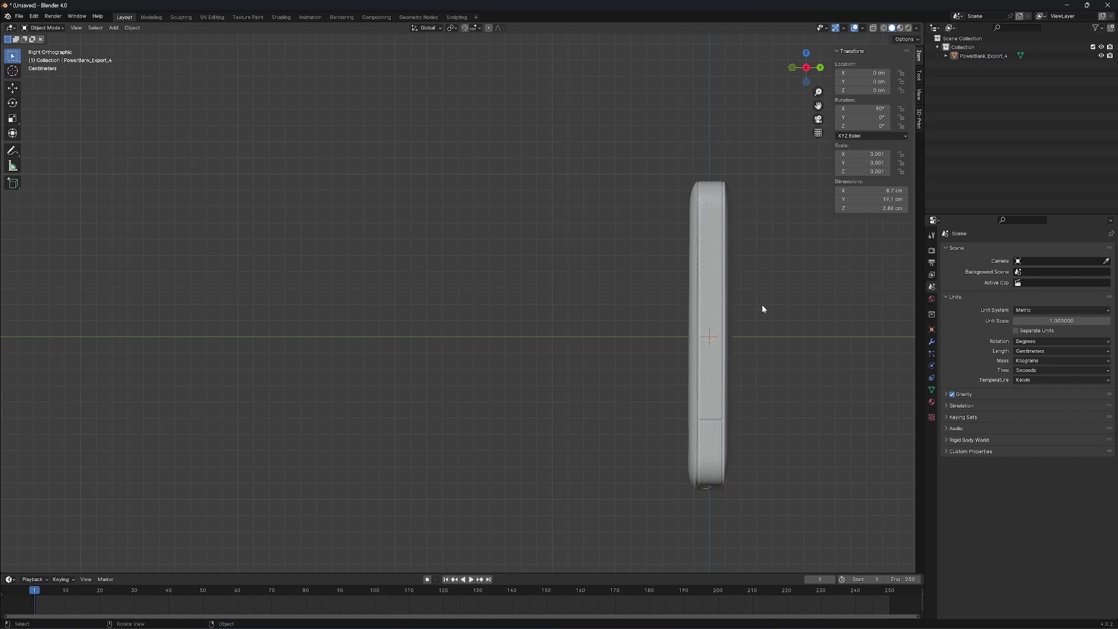
key("KP_1")
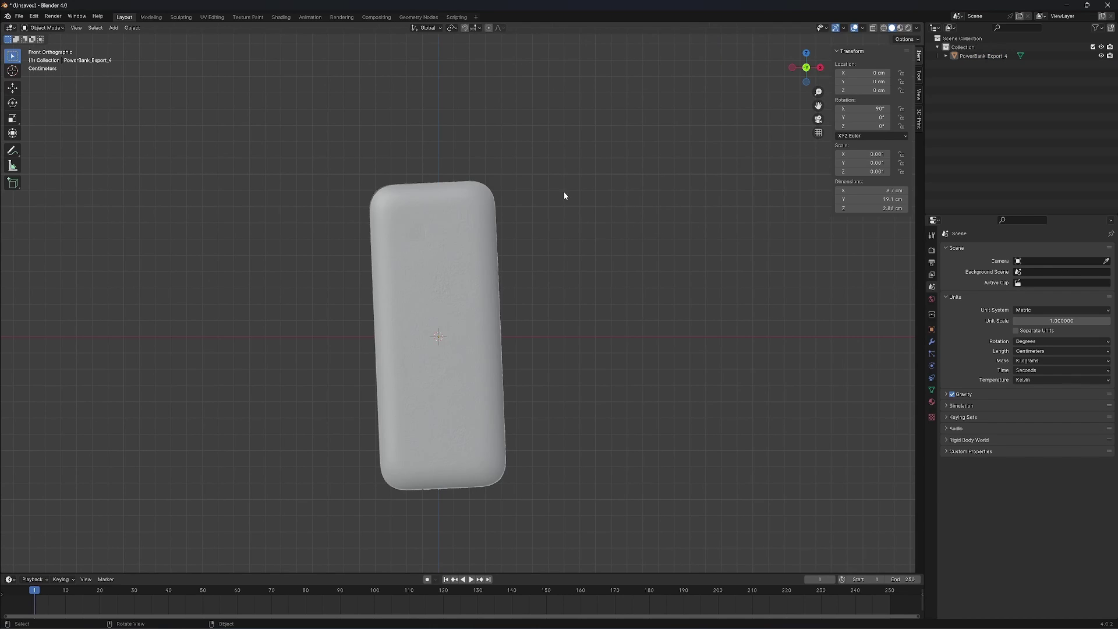
left_click(473, 210)
key("r")
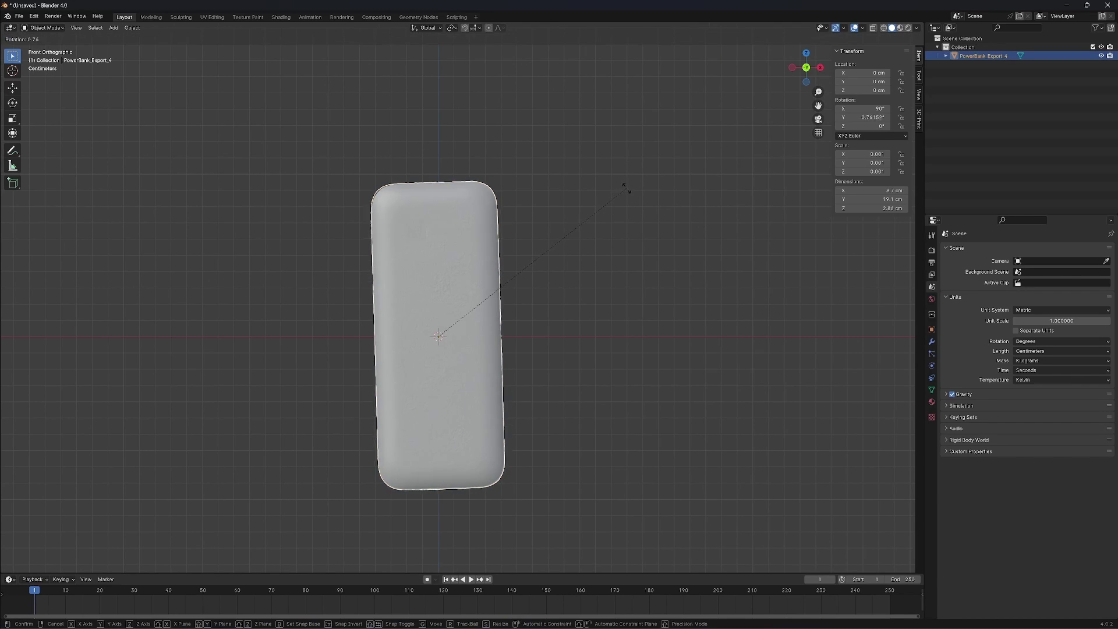
left_click(631, 197)
left_click(632, 197)
Rotate the power bank about 0.65° in the top view so its long side lines up with the X axis.
left_click(820, 69)
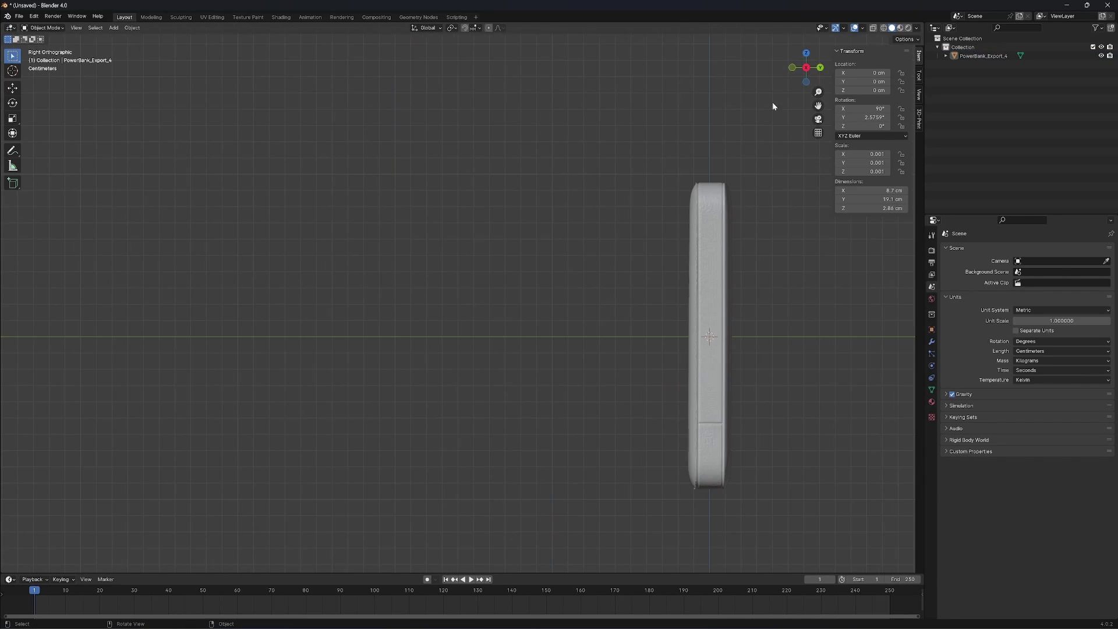
left_click(806, 54)
key("a")
key("KP_Decimal")
key("r")
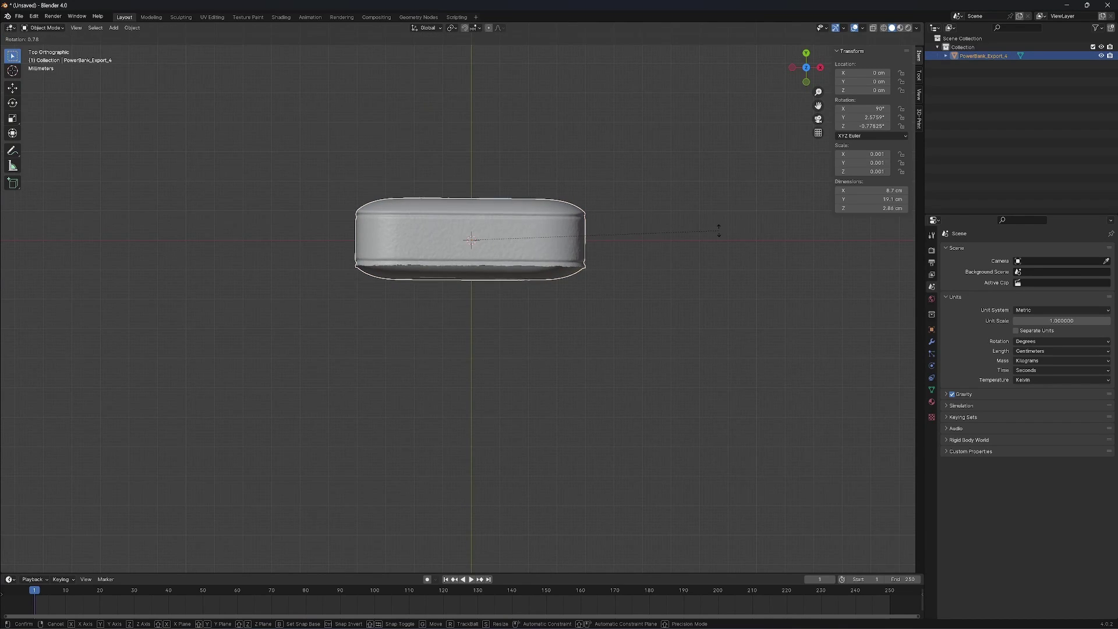
left_click(726, 177)
key("alt+a")
Move the power bank up about 10.29 cm along Z so its base rests on the ground plane.
key("KP_1")
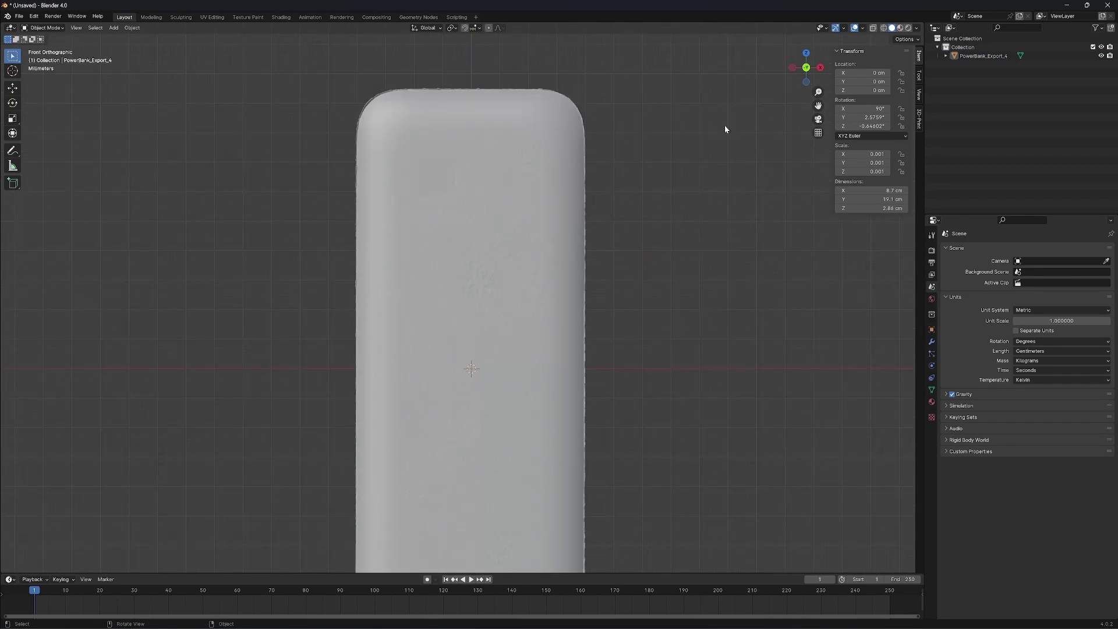
scroll(693, 151, "down", 4)
key("a")
scroll(603, 222, "down", 2)
middle_click_drag(611, 194, 607, 247, "shift")
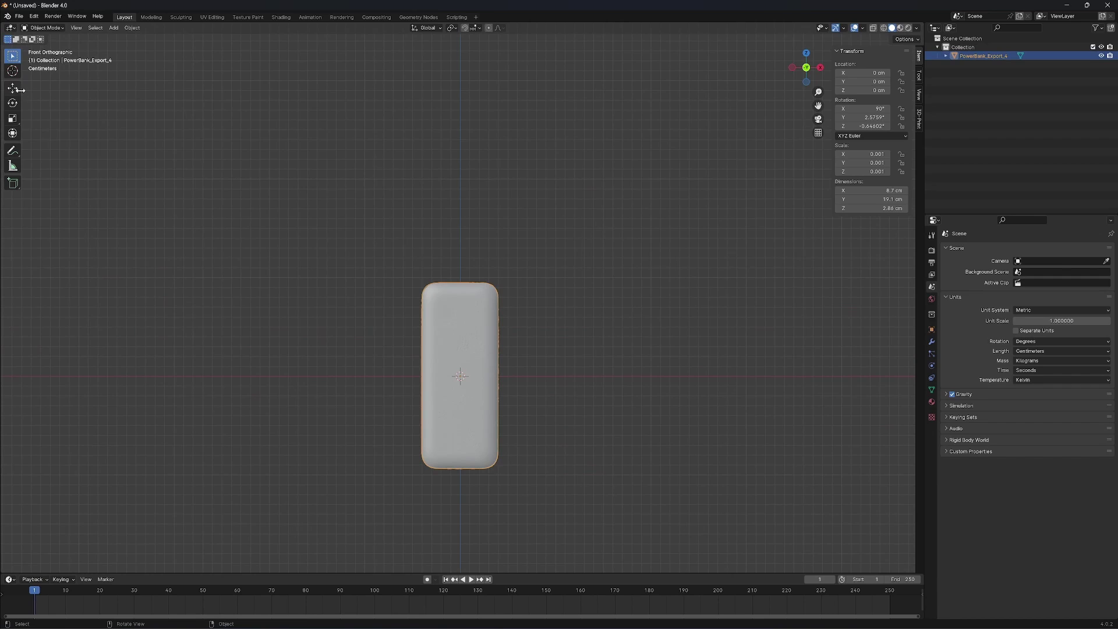
left_click_drag(461, 343, 461, 241)
key("alt+a")
Add a Remesh modifier to the power bank in Smooth mode with an octree depth of 10.
middle_click_drag(461, 241, 577, 238)
scroll(672, 167, "up", 2)
scroll(672, 167, "up", 1)
scroll(364, 190, "up", 3)
scroll(393, 202, "down", 4)
left_click(932, 342)
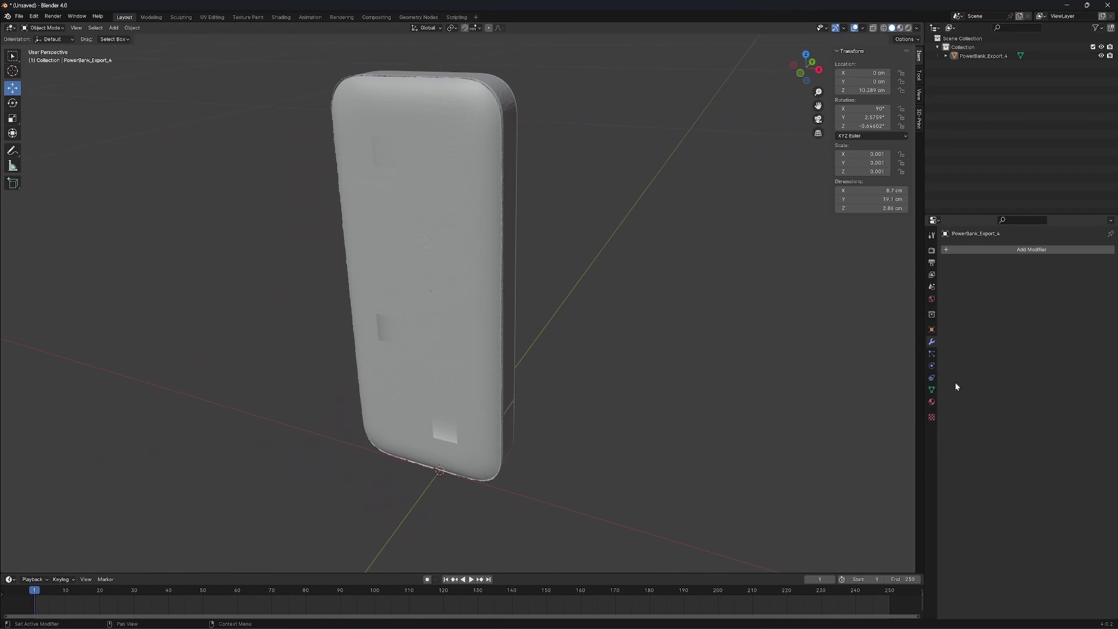
left_click(946, 252)
mouse_move(940, 283)
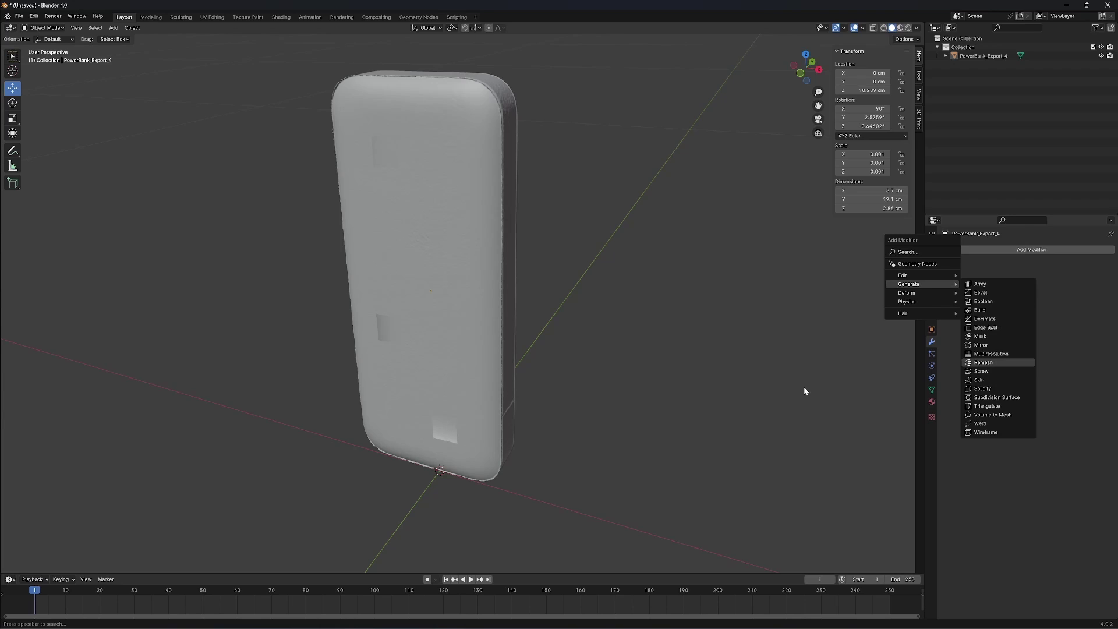
key("Return")
left_click(1007, 278)
left_click(1049, 288)
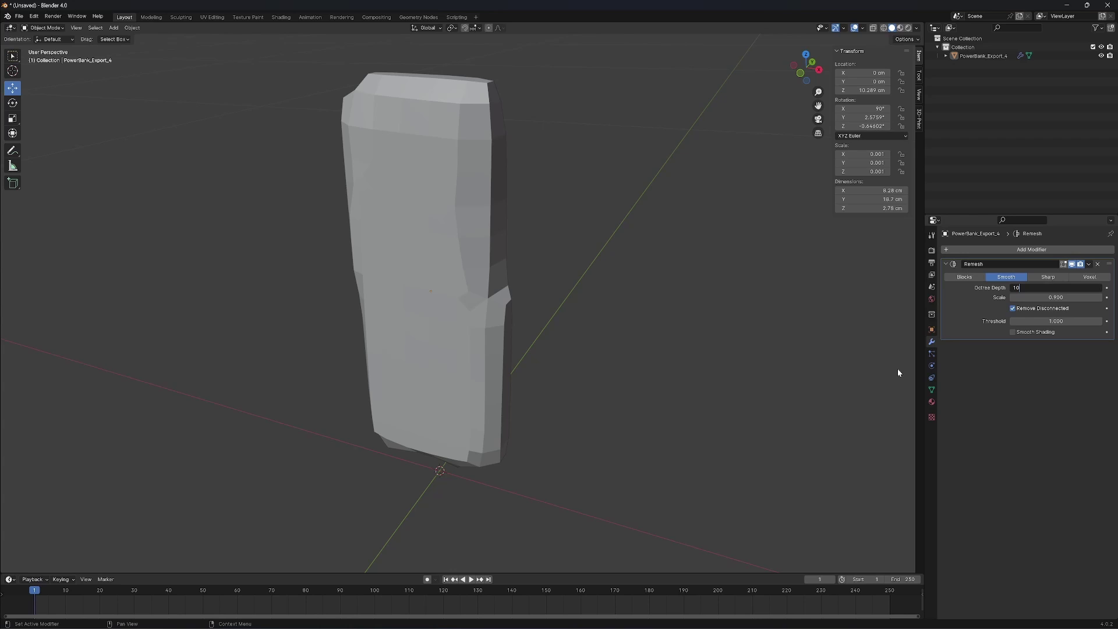
key("Return")
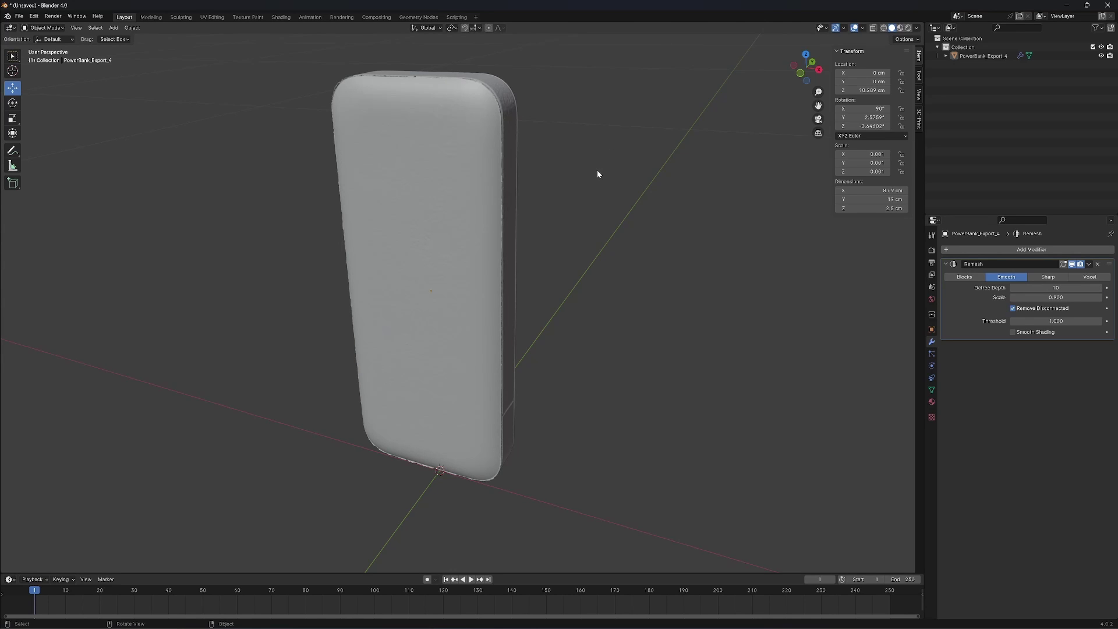
Inspect the remeshed surface, select the power bank and apply its Remesh modifier.
middle_click_drag(612, 179, 342, 317)
scroll(557, 170, "up", 2)
middle_click_drag(475, 279, 609, 311)
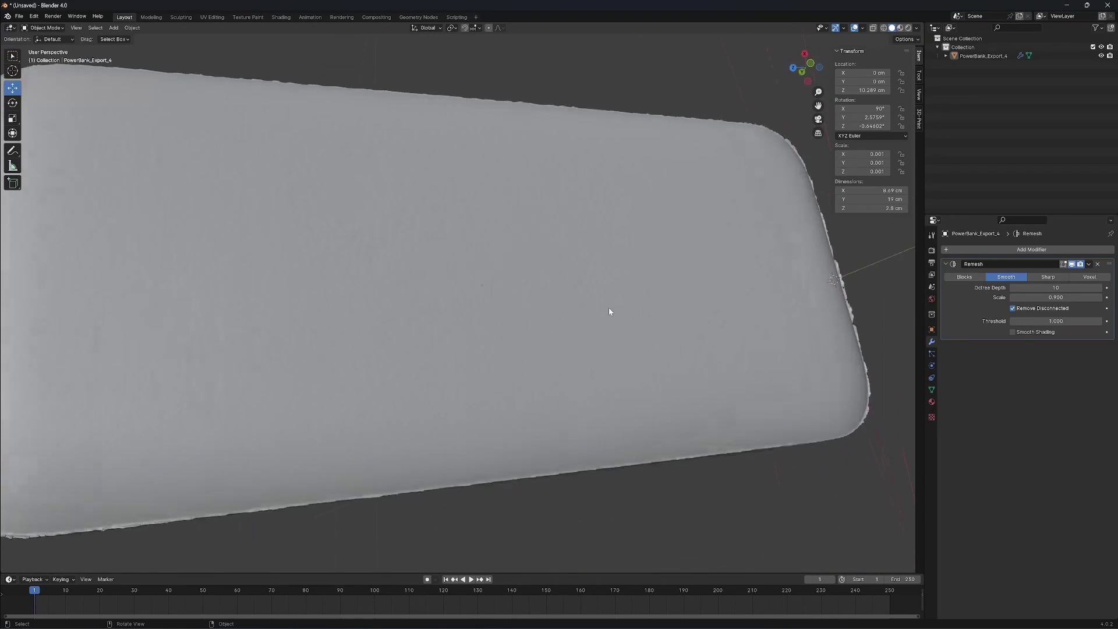
left_click(466, 224)
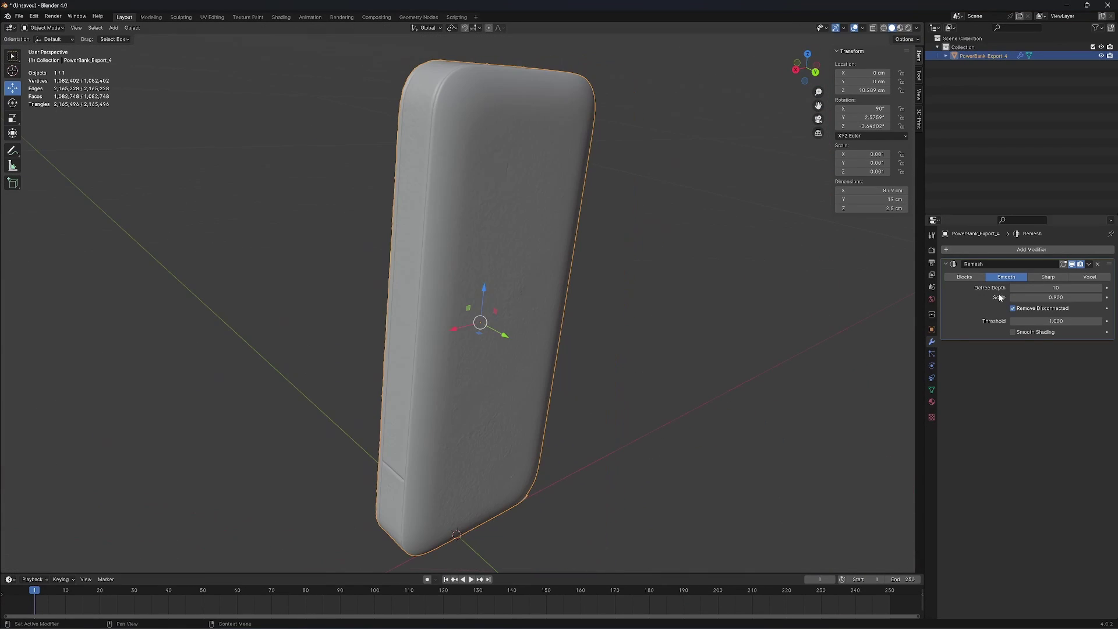
left_click(1089, 264)
left_click(1062, 274)
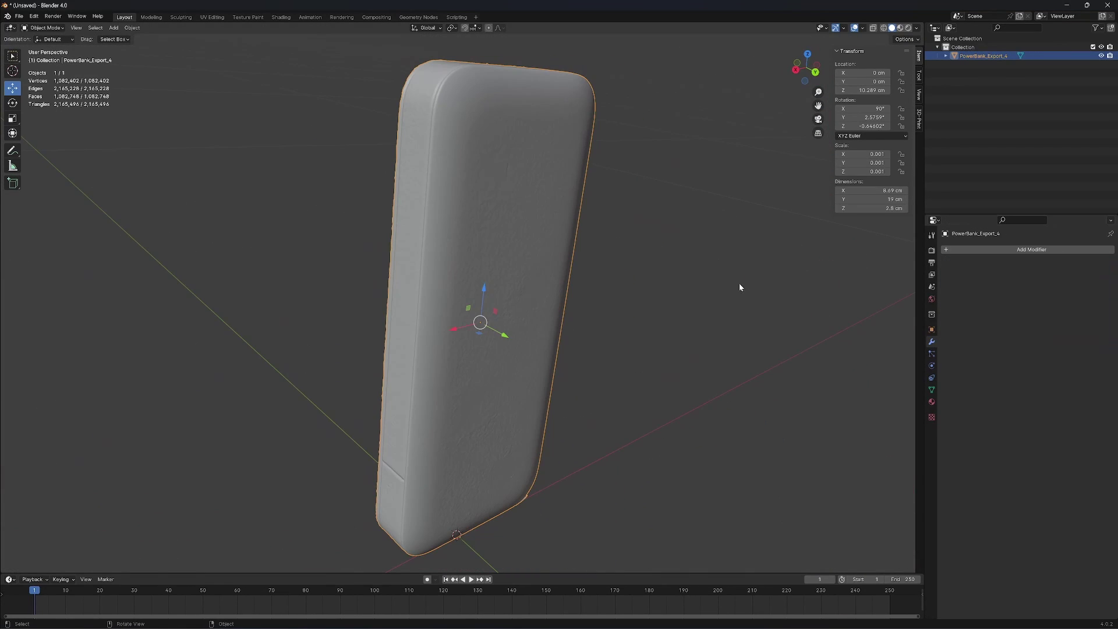
Switch to the Sculpting workspace and enlarge the brush radius to 82 px.
left_click(728, 284)
scroll(679, 288, "down", 1)
mouse_move(680, 287)
middle_mouse_down()
mouse_move(591, 264)
mouse_move(439, 111)
mouse_move(295, 28)
middle_mouse_up()
left_click(180, 16)
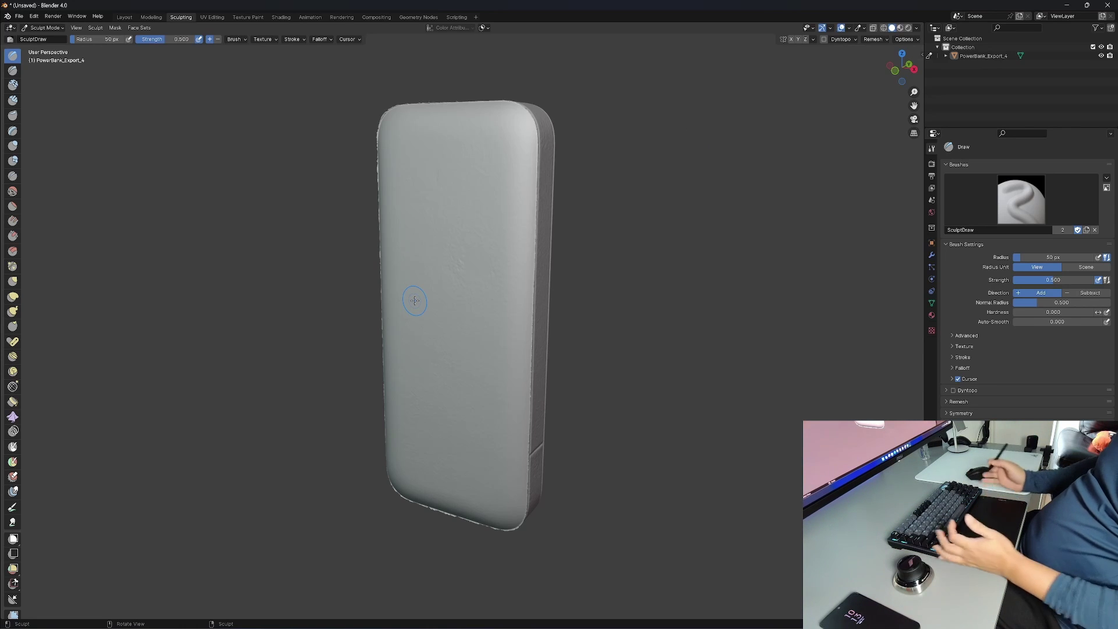
middle_click_drag(495, 244, 641, 267)
scroll(586, 235, "up", 4)
scroll(496, 284, "down", 1)
key("bracketright")
key("bracketright")
key("bracketright")
key("bracketright")
key("bracketright")
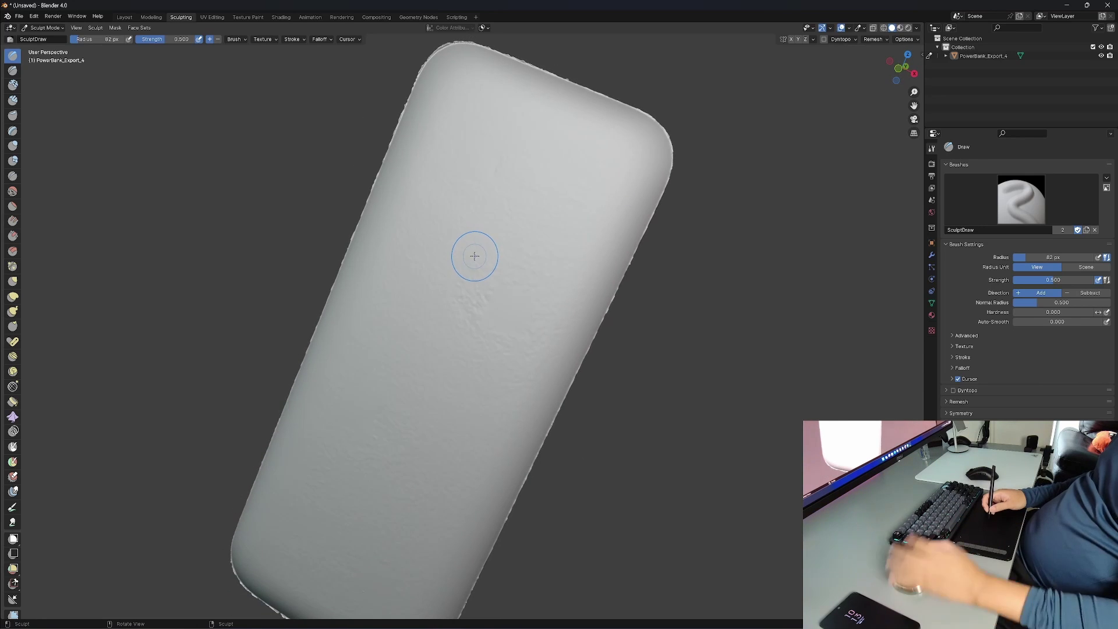
Smooth out the scan roughness on the power bank's broad faces with the Smooth brush at strength 0.700.
left_click(13, 191)
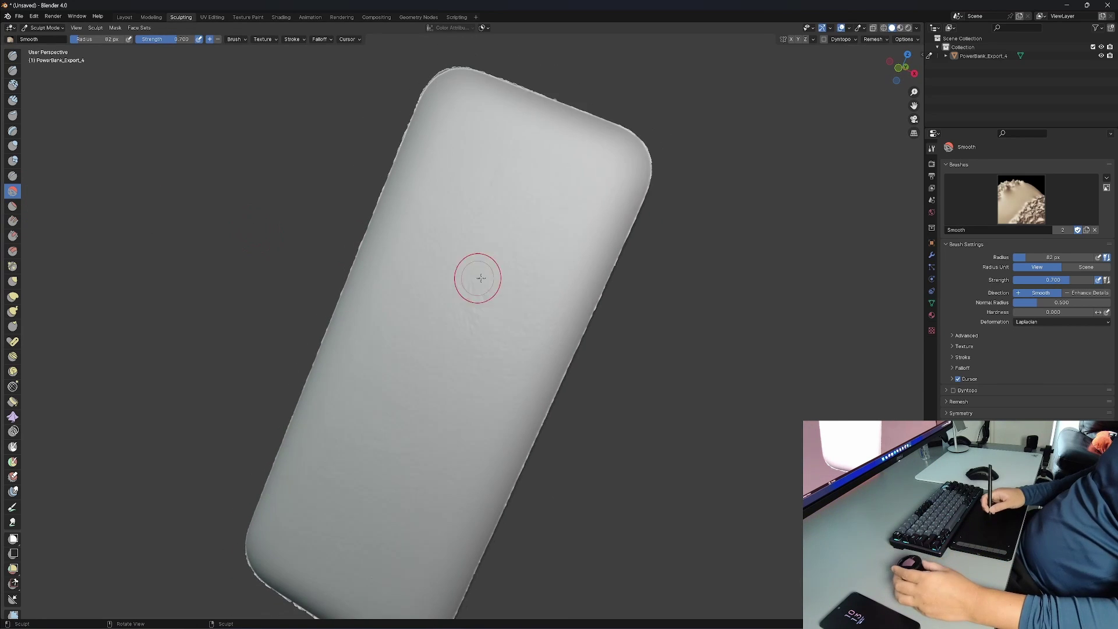
mouse_move(480, 278)
left_mouse_down()
mouse_move(495, 233)
mouse_move(481, 347)
mouse_move(514, 268)
left_mouse_up()
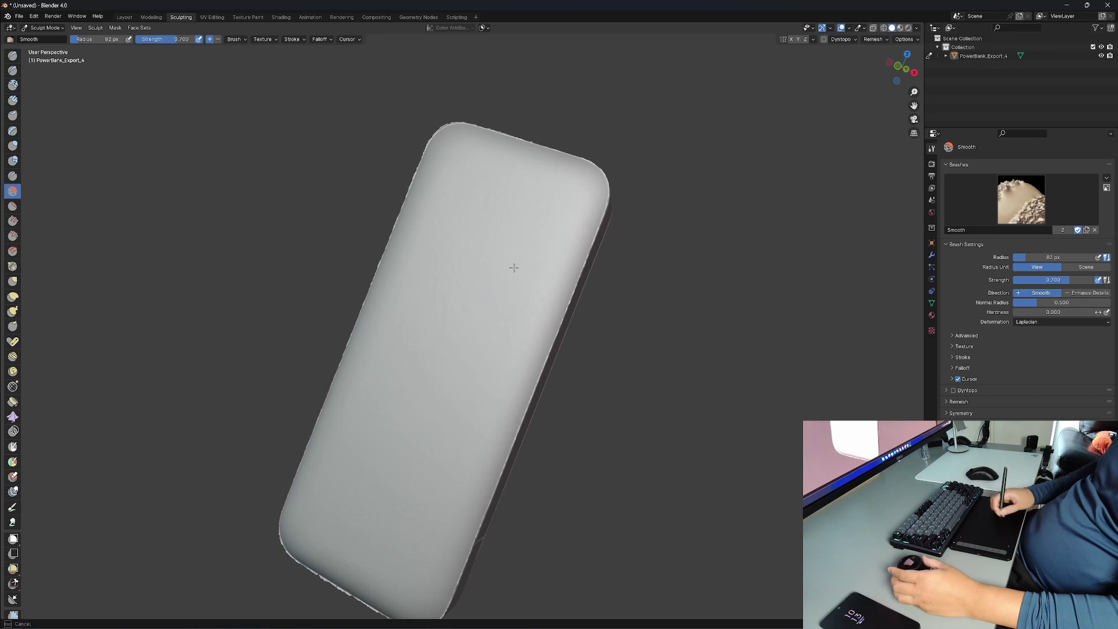
mouse_move(513, 267)
middle_mouse_down()
mouse_move(439, 242)
mouse_move(445, 210)
mouse_move(452, 252)
mouse_move(478, 173)
mouse_move(531, 269)
mouse_move(441, 290)
mouse_move(487, 337)
mouse_move(544, 250)
mouse_move(474, 260)
middle_mouse_up()
mouse_move(418, 333)
middle_mouse_down()
mouse_move(517, 192)
mouse_move(569, 250)
middle_mouse_up()
scroll(497, 381, "up", 5)
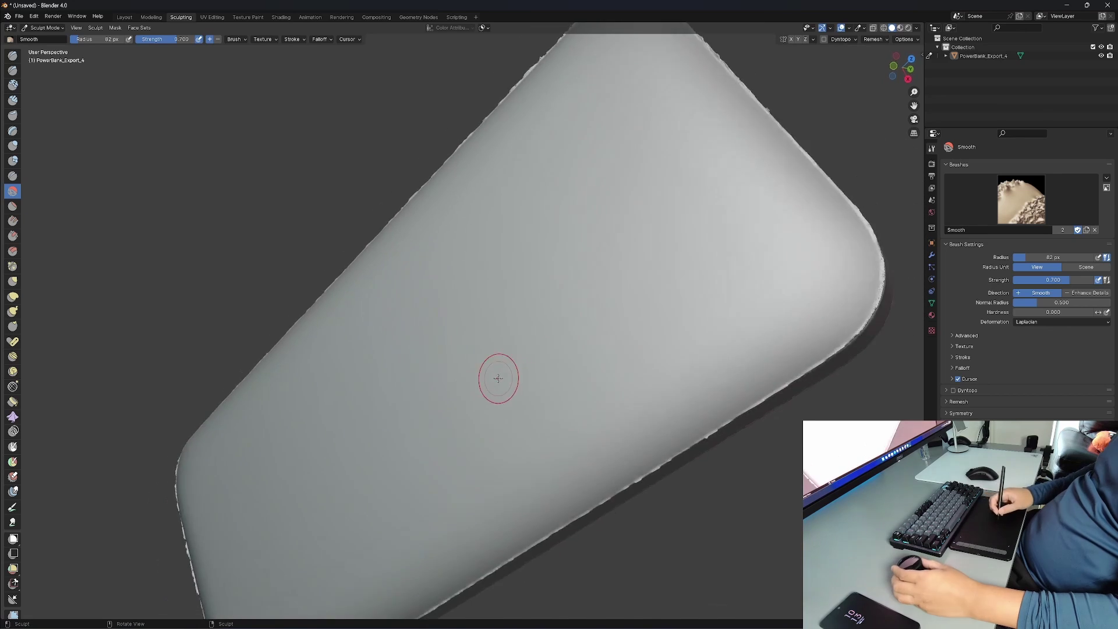
scroll(497, 382, "down", 5)
mouse_move(400, 430)
middle_mouse_down()
mouse_move(399, 392)
mouse_move(512, 302)
mouse_move(626, 226)
mouse_move(524, 302)
mouse_move(660, 243)
middle_mouse_up()
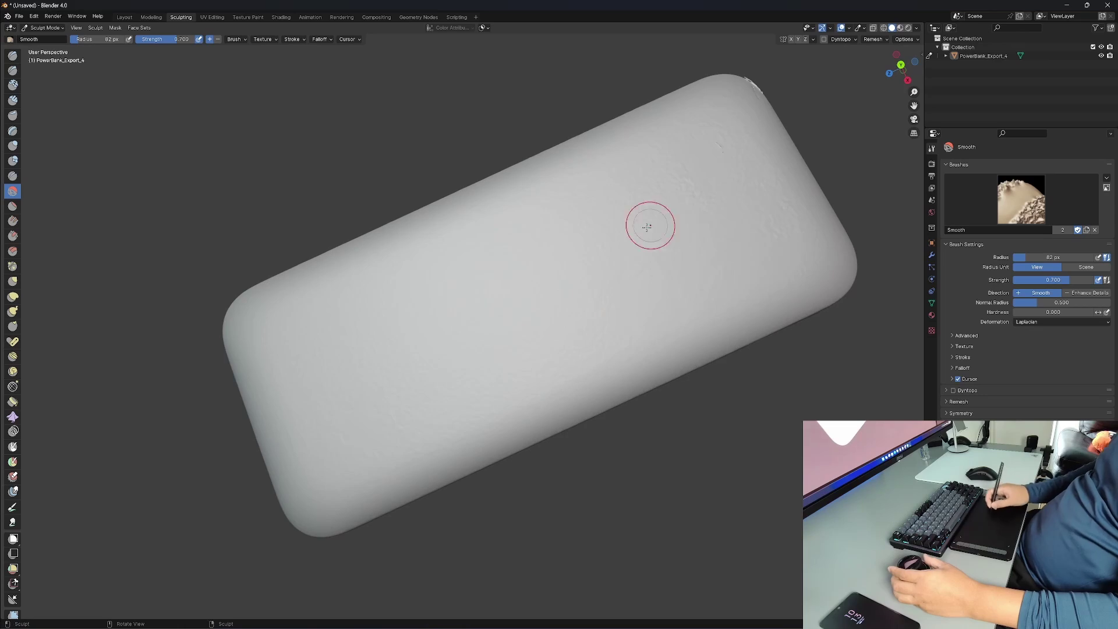
scroll(454, 424, "up", 4)
mouse_move(454, 425)
middle_mouse_down()
mouse_move(496, 404)
mouse_move(438, 440)
mouse_move(496, 371)
middle_mouse_up()
scroll(352, 420, "down", 4)
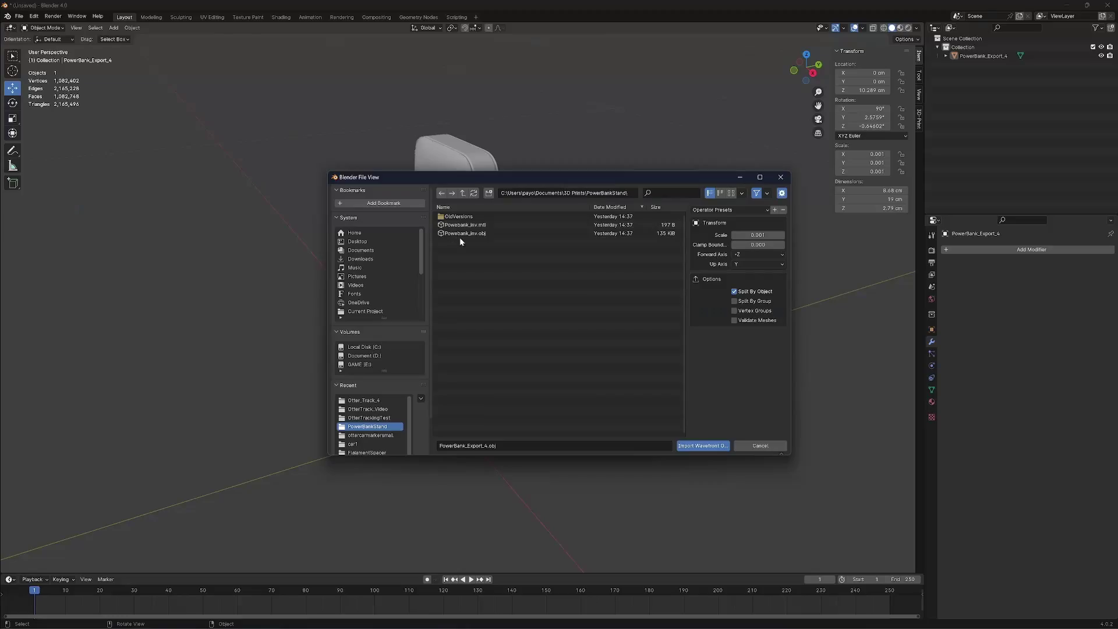
Import Powerbank_inv.obj from the PowerBankStand folder as a Wavefront model with a scale of 0.001.
left_click(460, 234)
left_click(708, 448)
left_click(593, 293)
middle_click_drag(592, 291, 577, 354)
left_click(577, 354)
Set the imported stand's X rotation to 0° and raise it about 3.43 cm along Z.
middle_click_drag(648, 318, 831, 129)
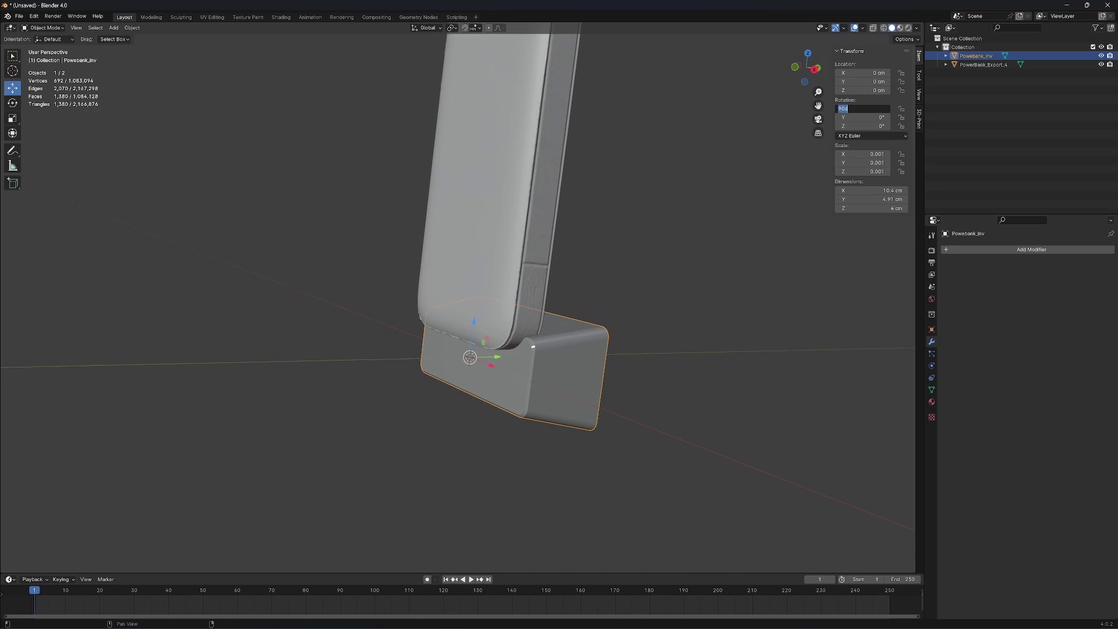
key("Return")
middle_click_drag(670, 345, 574, 362)
left_click_drag(501, 309, 497, 254)
left_click(673, 259)
middle_click_drag(676, 259, 670, 292)
Adjust the stand's height around the power bank's lower end in wireframe shading, and return to solid shading.
left_click(565, 321)
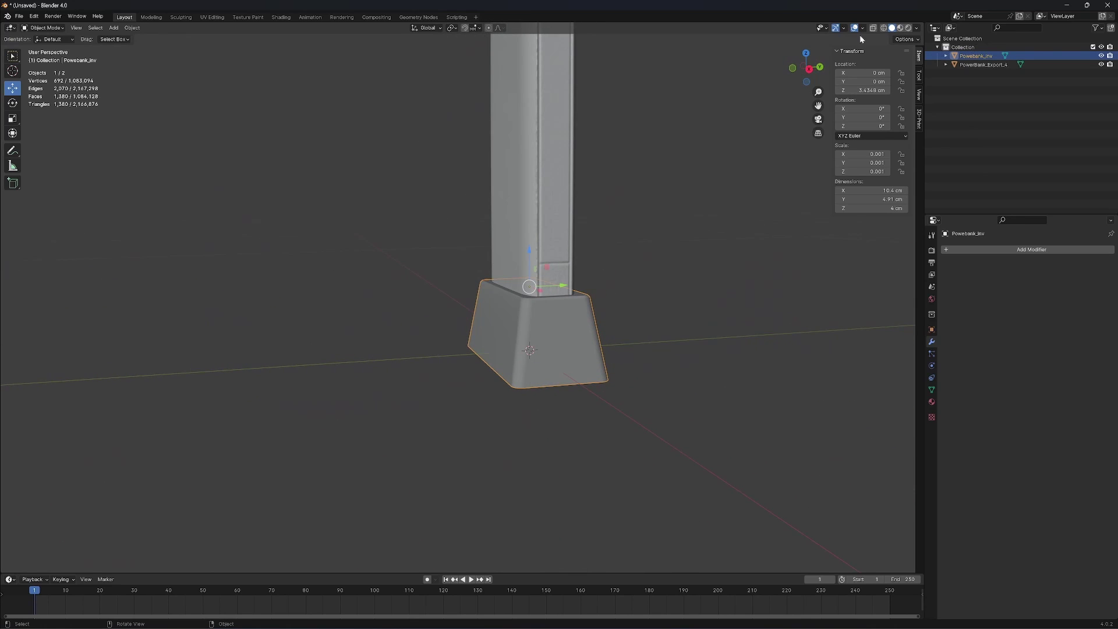
left_click(884, 28)
mouse_move(687, 169)
middle_mouse_down()
mouse_move(563, 207)
mouse_move(573, 195)
middle_mouse_up()
scroll(564, 200, "up", 2)
scroll(566, 196, "up", 1)
left_click_drag(572, 186, 569, 153)
left_click(805, 69)
left_click(712, 181)
middle_click_drag(712, 181, 587, 325)
key("shift+z")
Select the power bank and apply all its transforms.
scroll(547, 312, "up", 2)
left_click(497, 296)
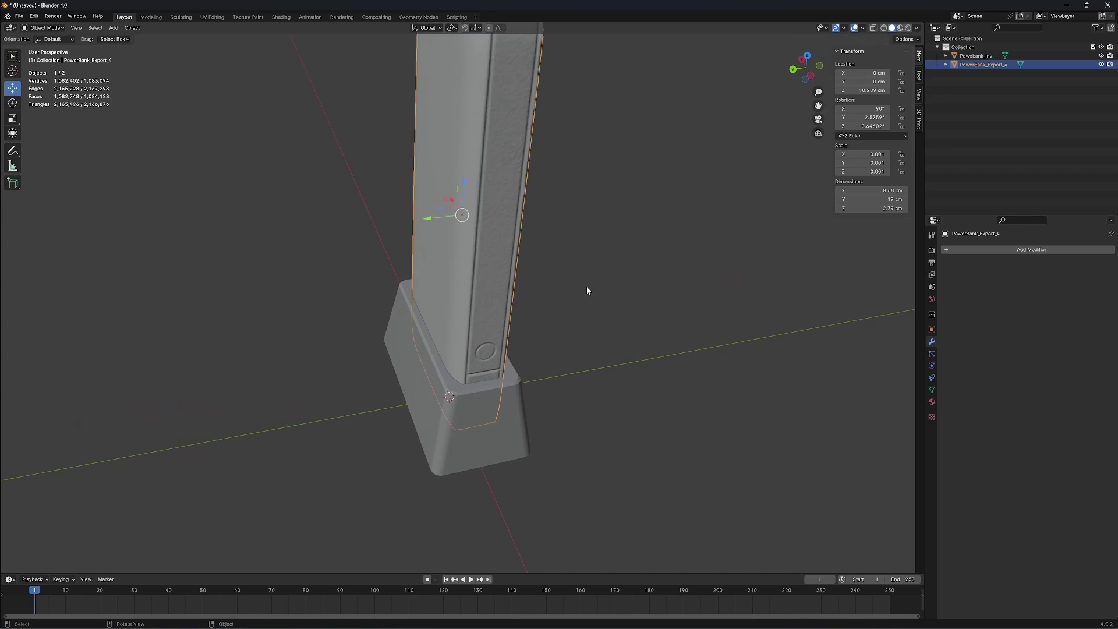
scroll(586, 285, "down", 5)
middle_click_drag(602, 240, 603, 240)
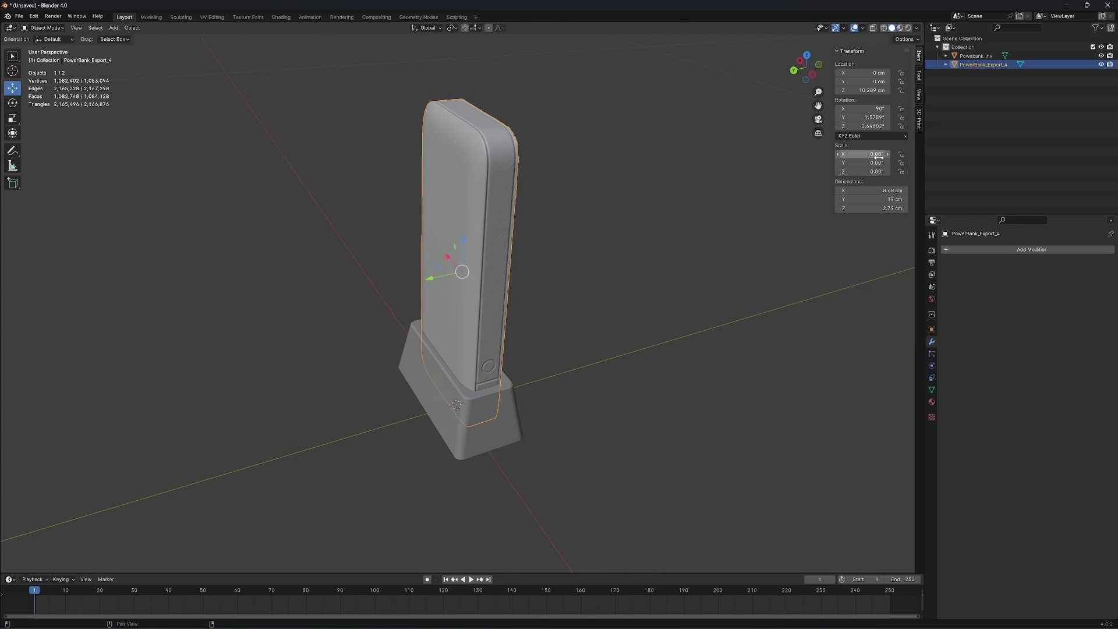
scroll(614, 304, "up", 1)
scroll(613, 308, "up", 1)
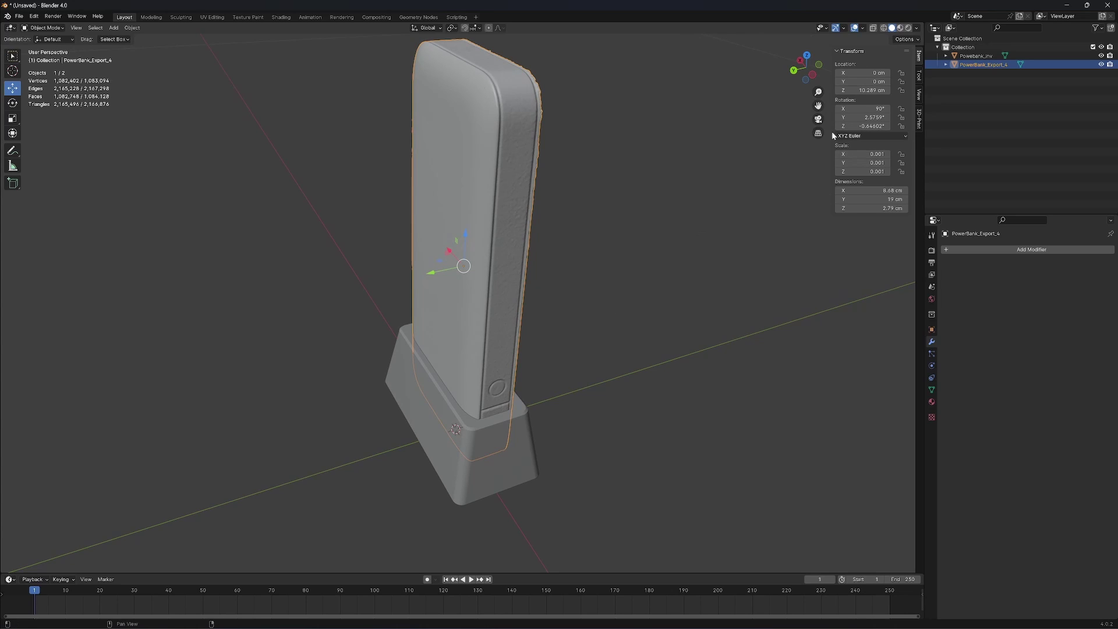
left_click(126, 29)
mouse_move(163, 74)
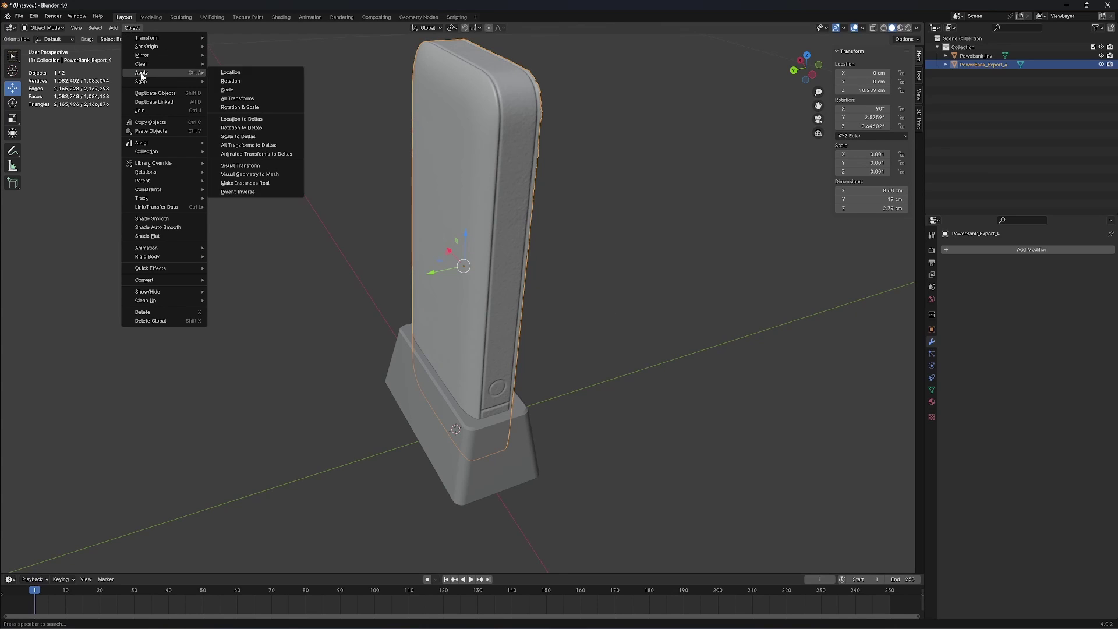
left_click(265, 99)
left_click(628, 199)
left_click(512, 182)
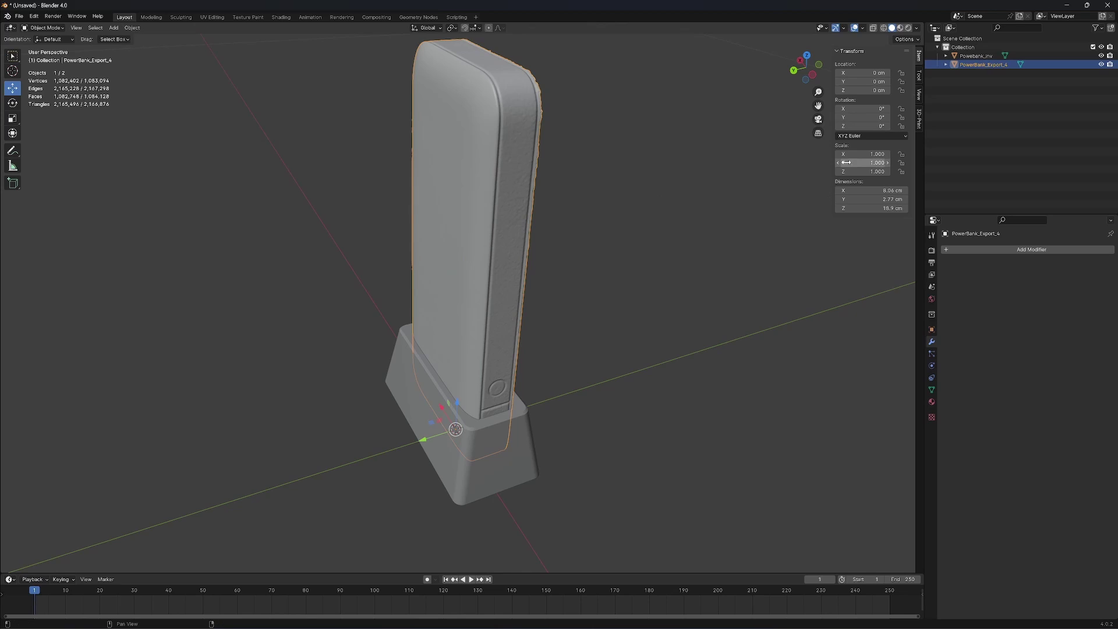
Scale the power bank to 1.02 on the X, Y and Z axes.
left_click(875, 154)
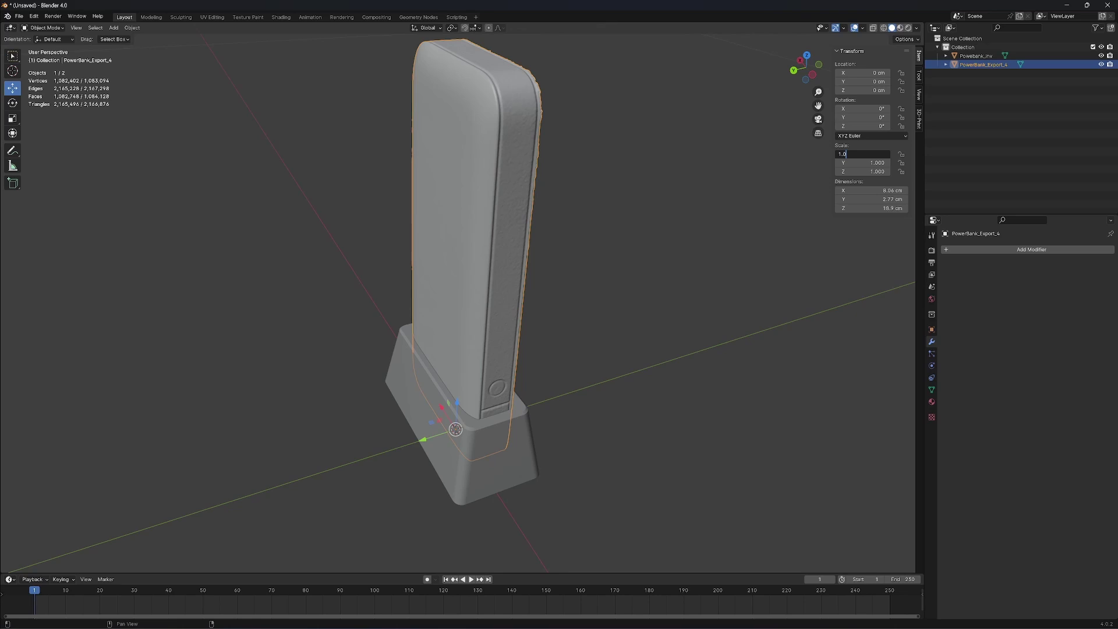
type("1.02")
key("Tab")
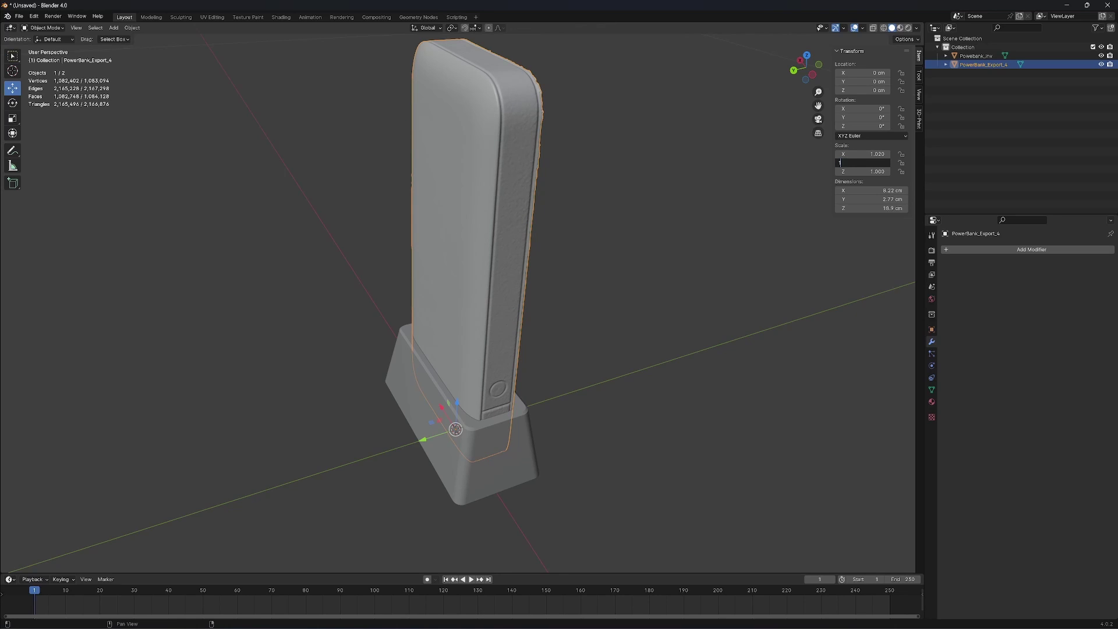
key("Tab")
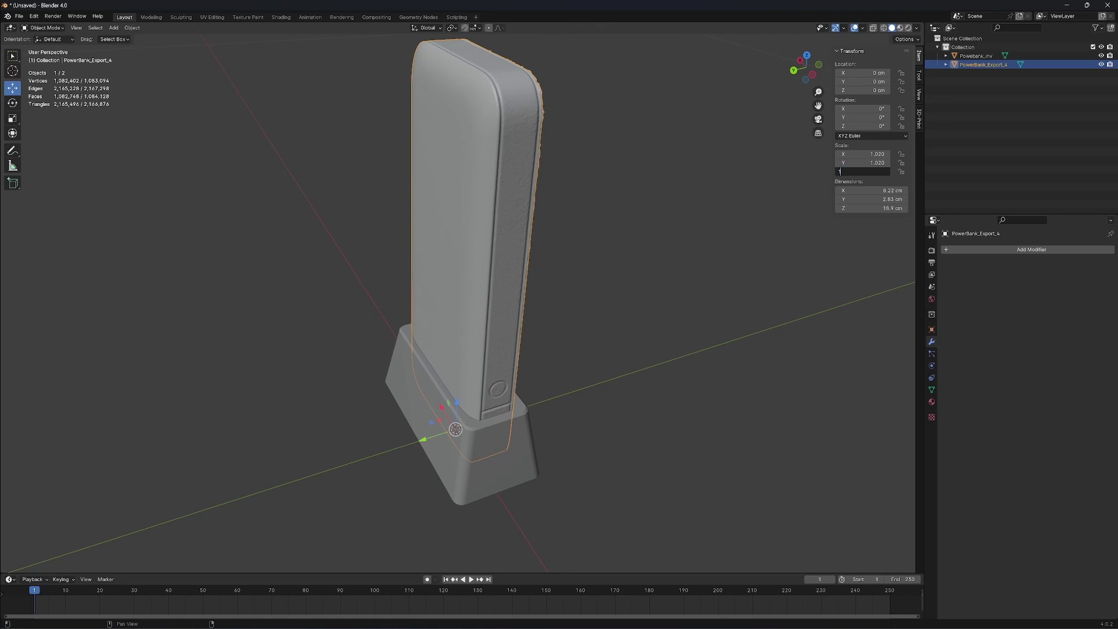
key("Return")
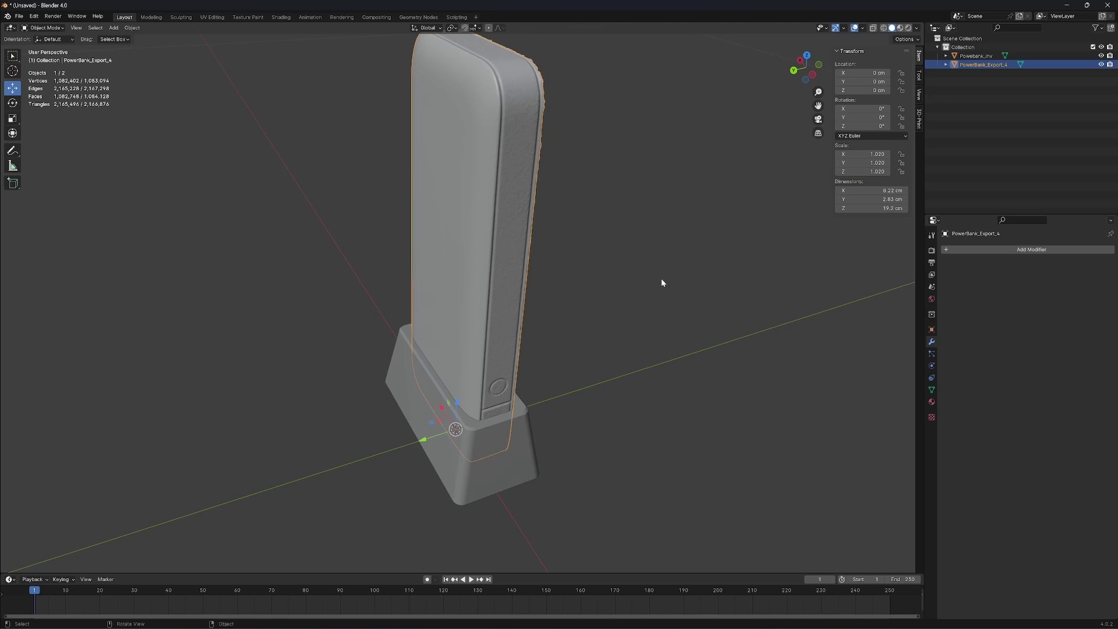
middle_click_drag(650, 284, 653, 289)
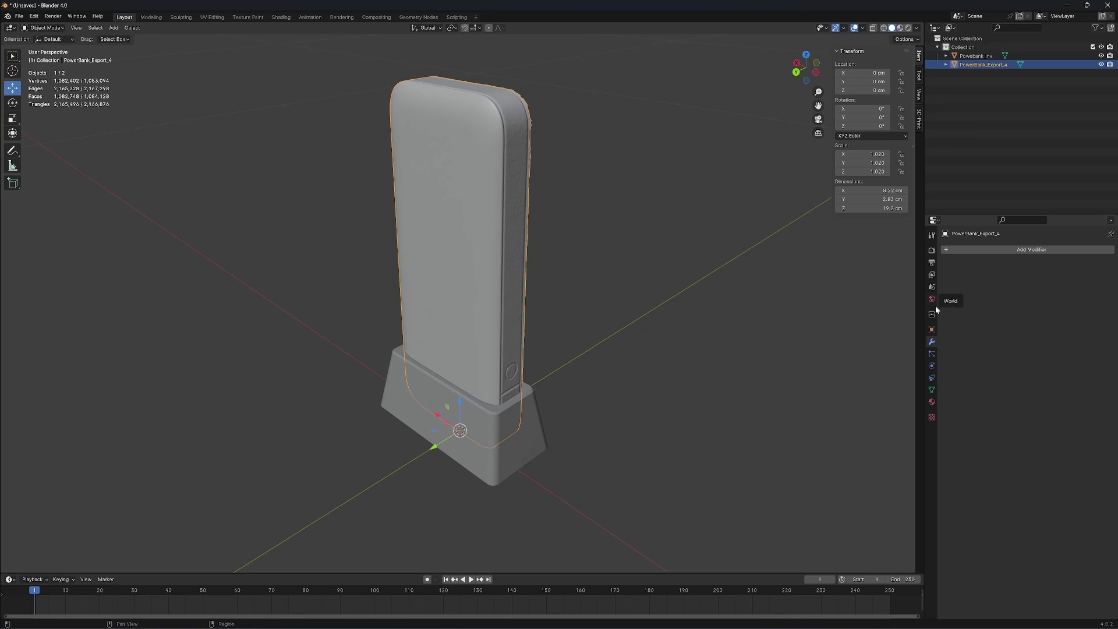
Add a Decimate modifier with a Collapse ratio of 0.6 to the power bank and apply it.
left_click(949, 248)
left_click(989, 283)
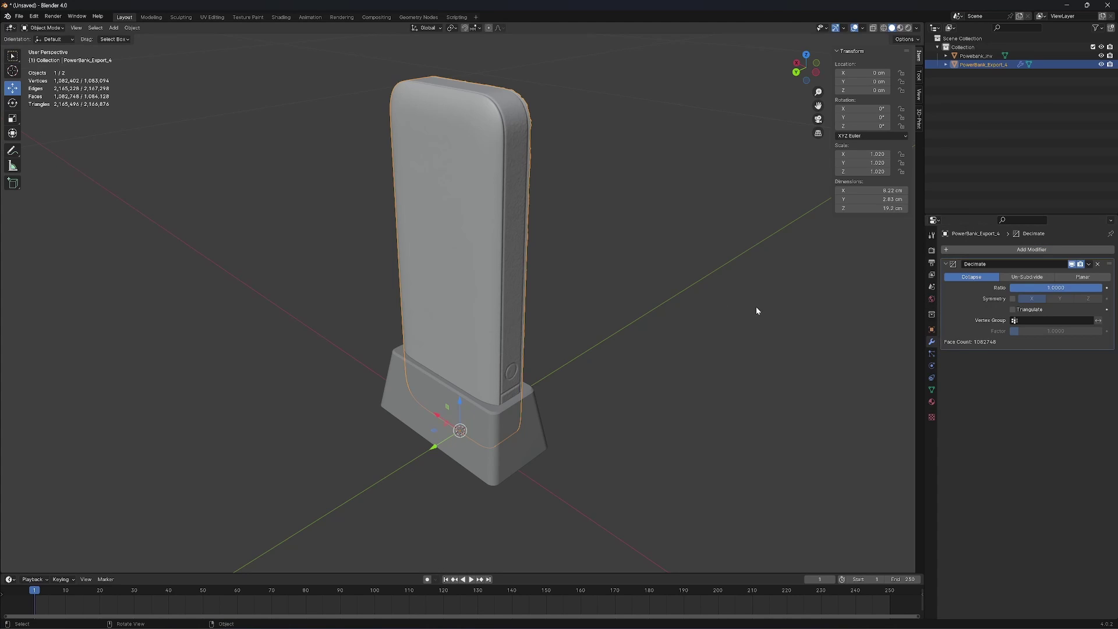
middle_click_drag(518, 227, 727, 242)
middle_click_drag(614, 271, 844, 303)
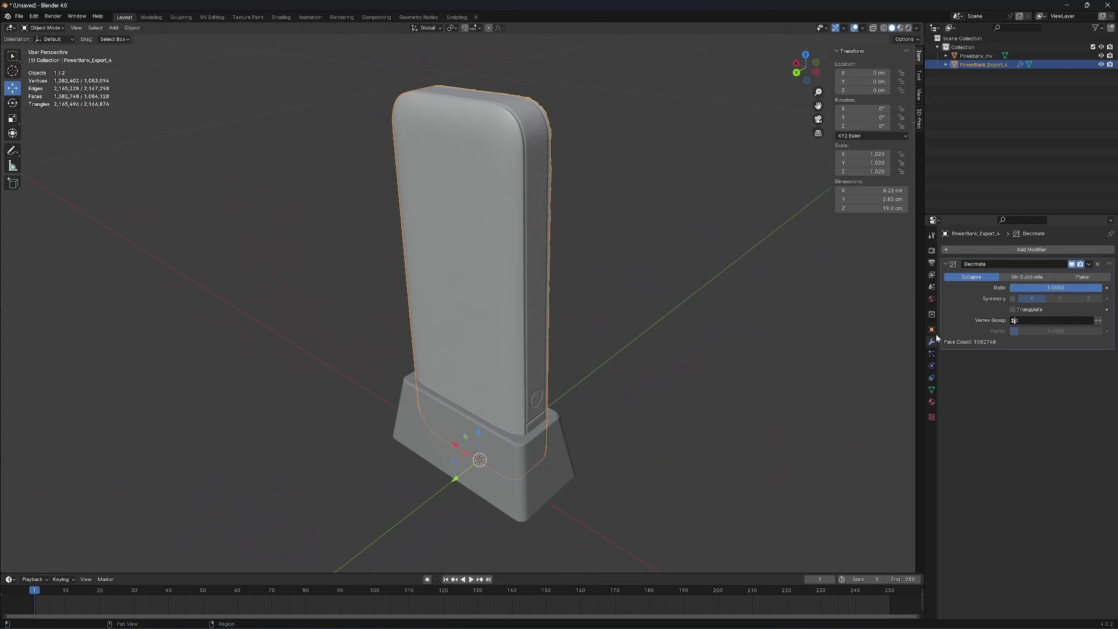
left_click(1067, 288)
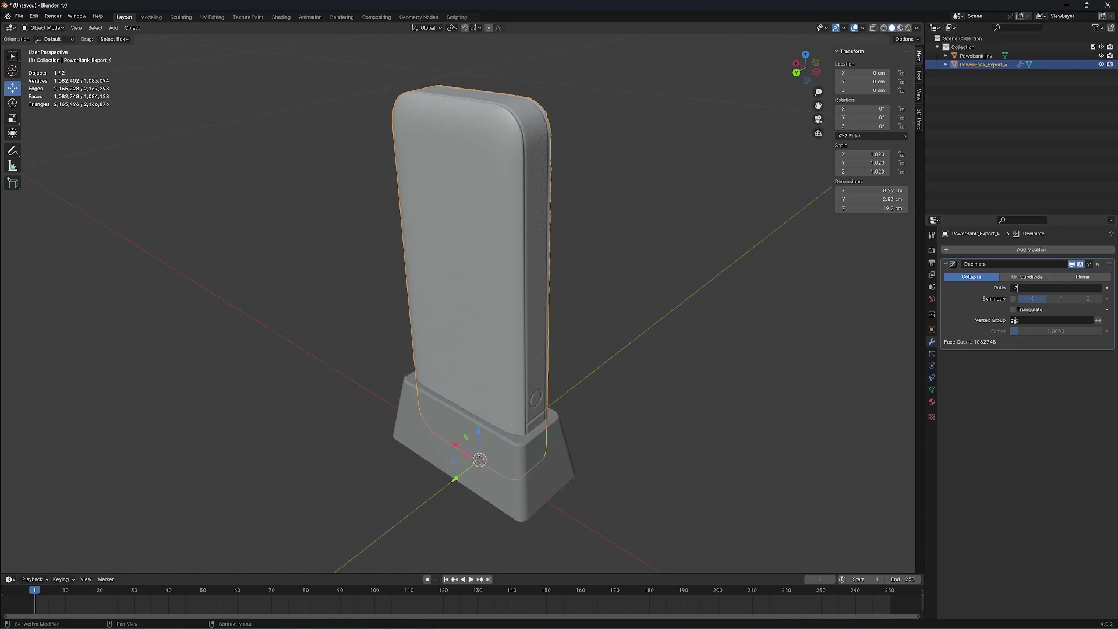
left_click(769, 339)
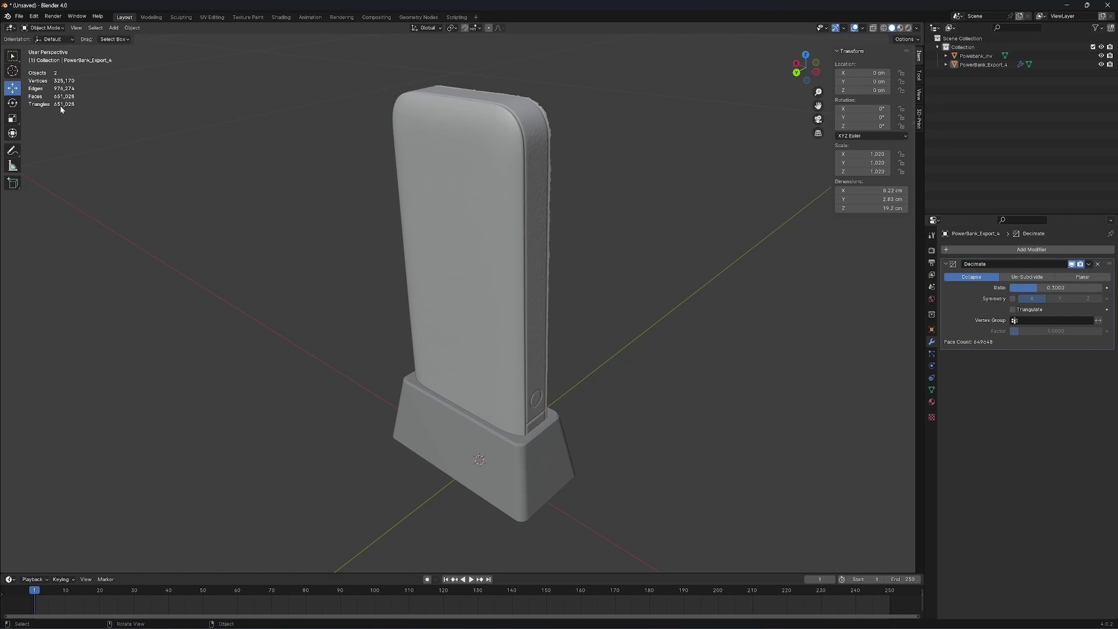
key("ctrl+z")
left_click(1088, 264)
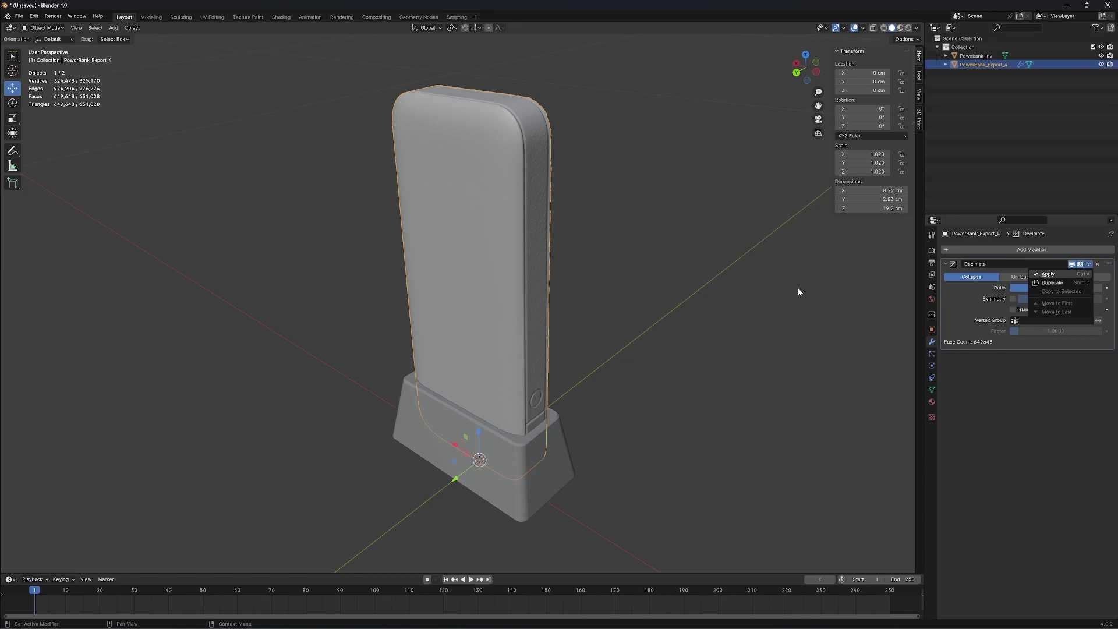
left_click(740, 272)
Cut the power bank's shape out of the stand with an Exact Boolean Difference modifier targeting PowerBank_Export_4, and apply it.
middle_click_drag(546, 196, 500, 187)
mouse_move(705, 224)
middle_mouse_down()
mouse_move(609, 247)
mouse_move(602, 259)
mouse_move(108, 177)
mouse_move(247, 190)
mouse_move(569, 425)
mouse_move(531, 406)
mouse_move(659, 422)
mouse_move(569, 420)
middle_mouse_up()
scroll(704, 222, "down", 4)
left_click(570, 419)
left_click(947, 254)
mouse_move(911, 250)
left_click(991, 274)
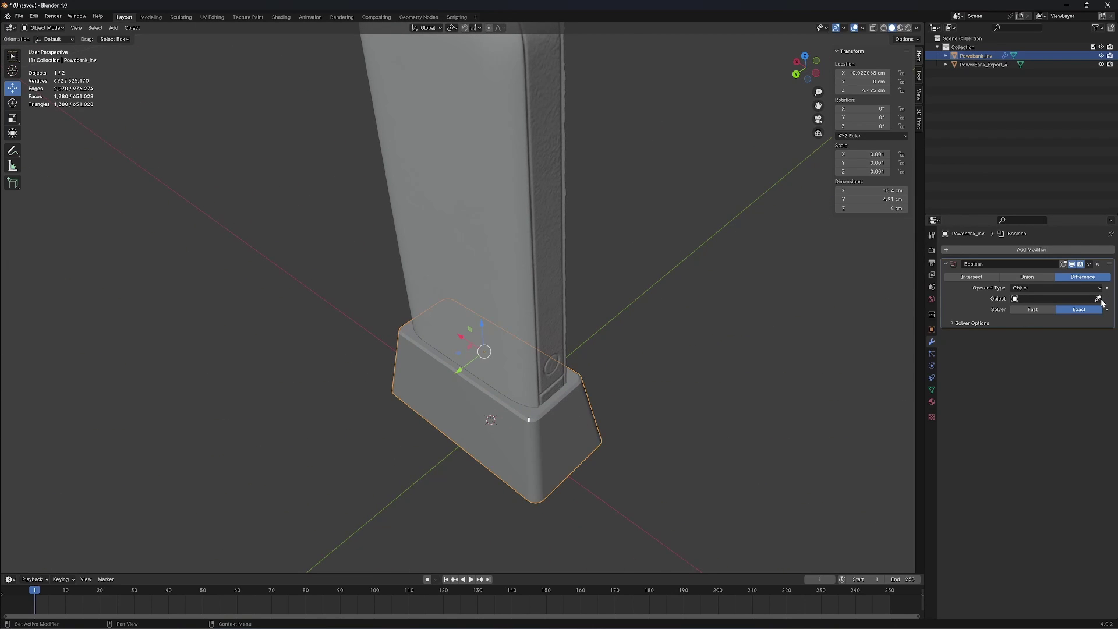
left_click(676, 315)
middle_click_drag(676, 315, 606, 355)
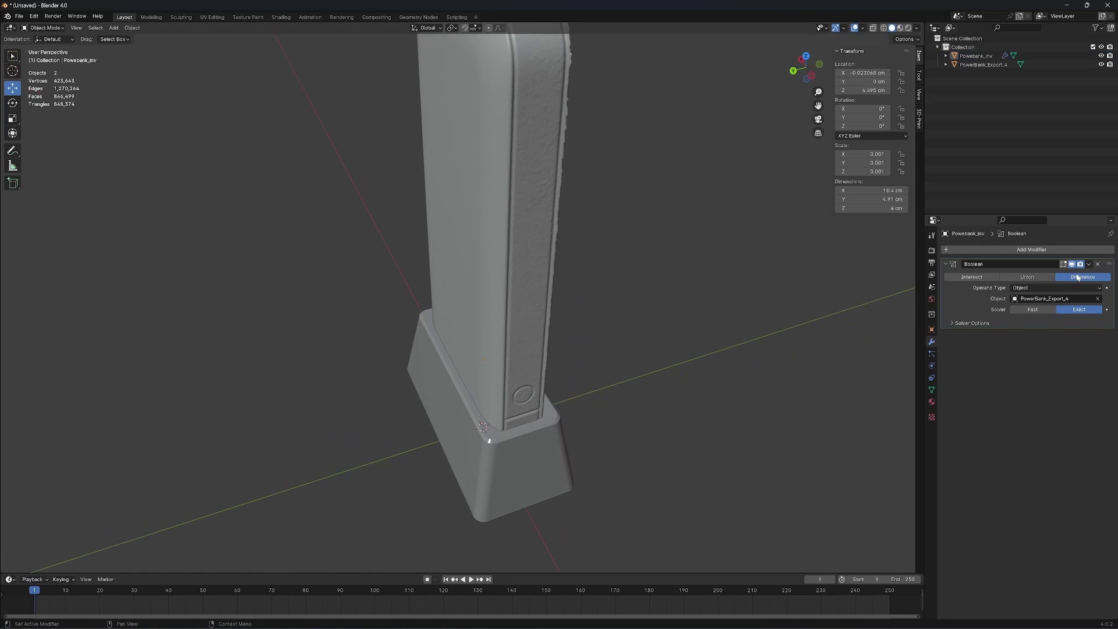
left_click(1089, 264)
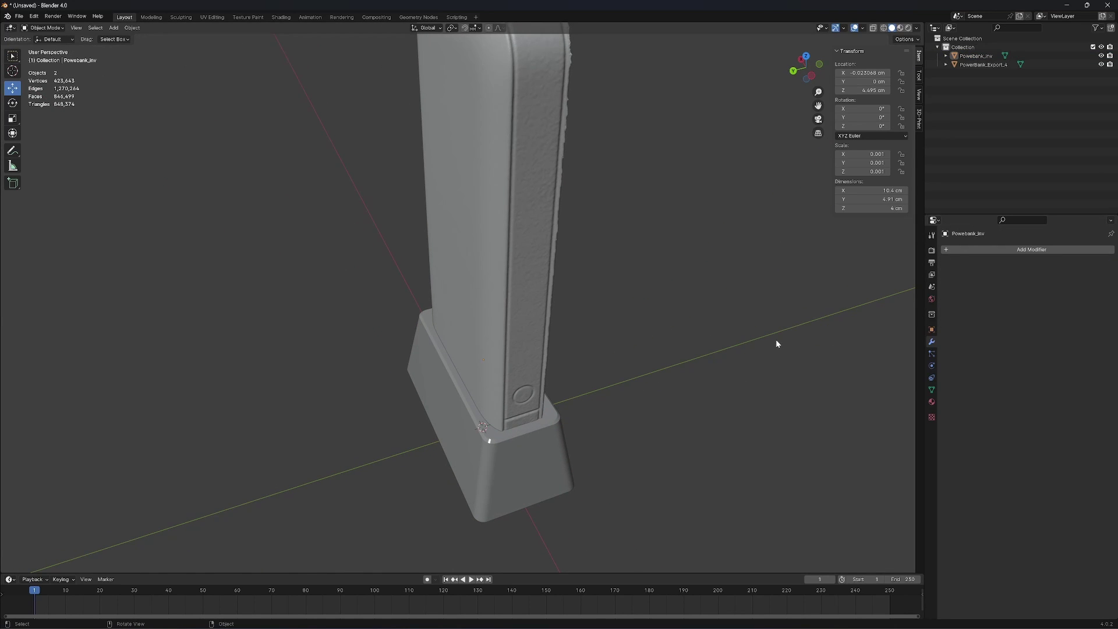
Raise the power bank about 9.51 cm along Z, inspect the cavity in the stand, and clear the selection.
scroll(706, 329, "down", 3)
middle_click_drag(524, 302, 655, 288)
left_click(553, 285)
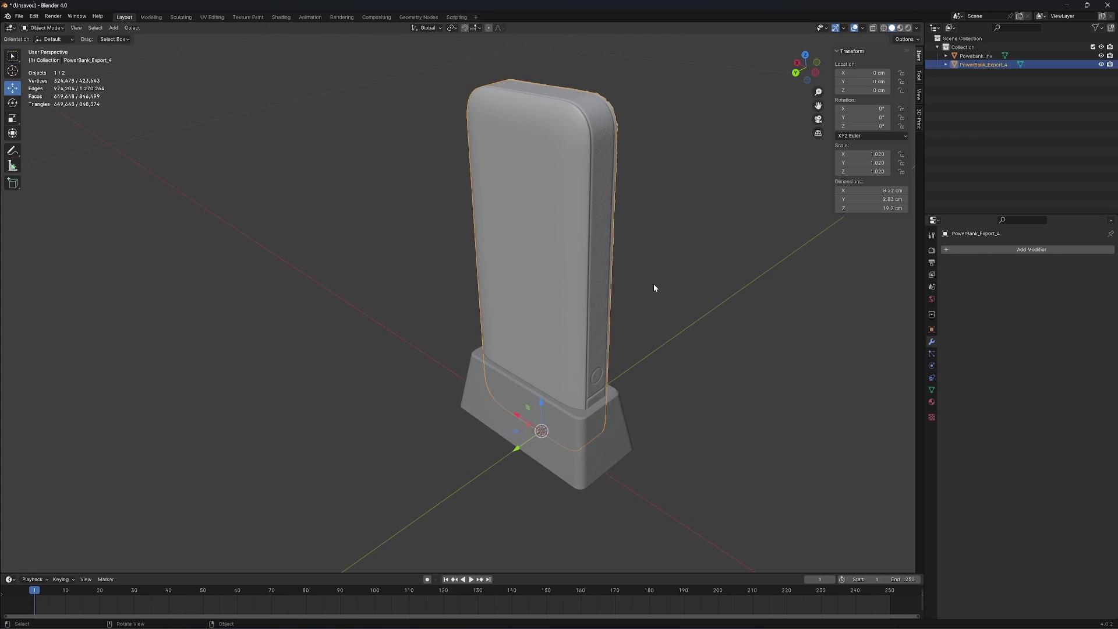
left_click_drag(542, 406, 542, 327)
middle_click_drag(542, 326, 506, 215)
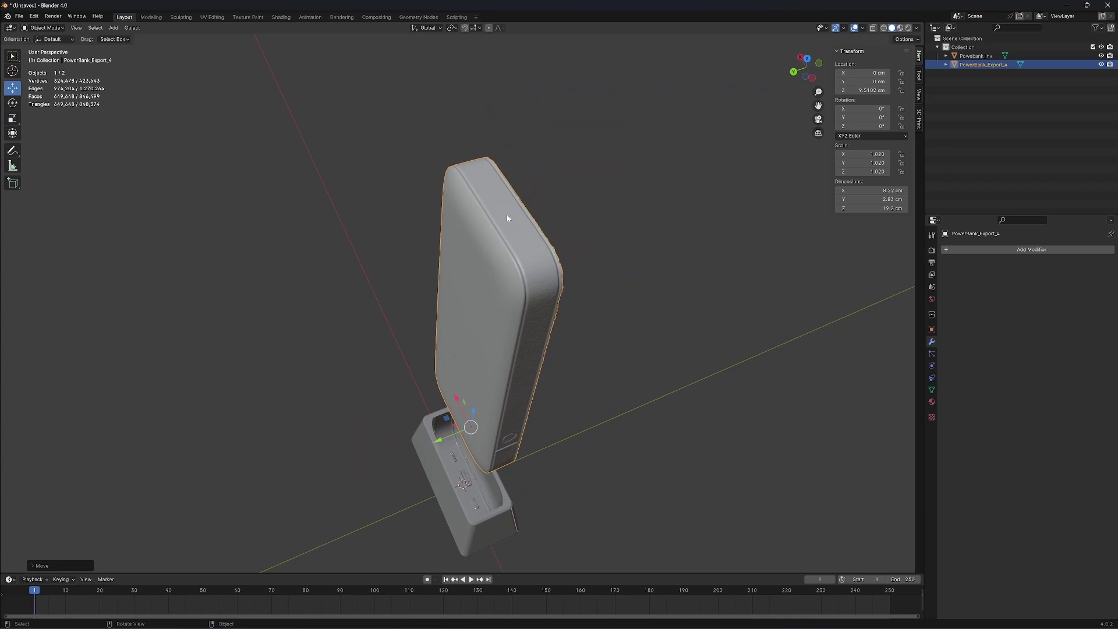
middle_click_drag(488, 489, 674, 258, "shift")
scroll(509, 423, "up", 2)
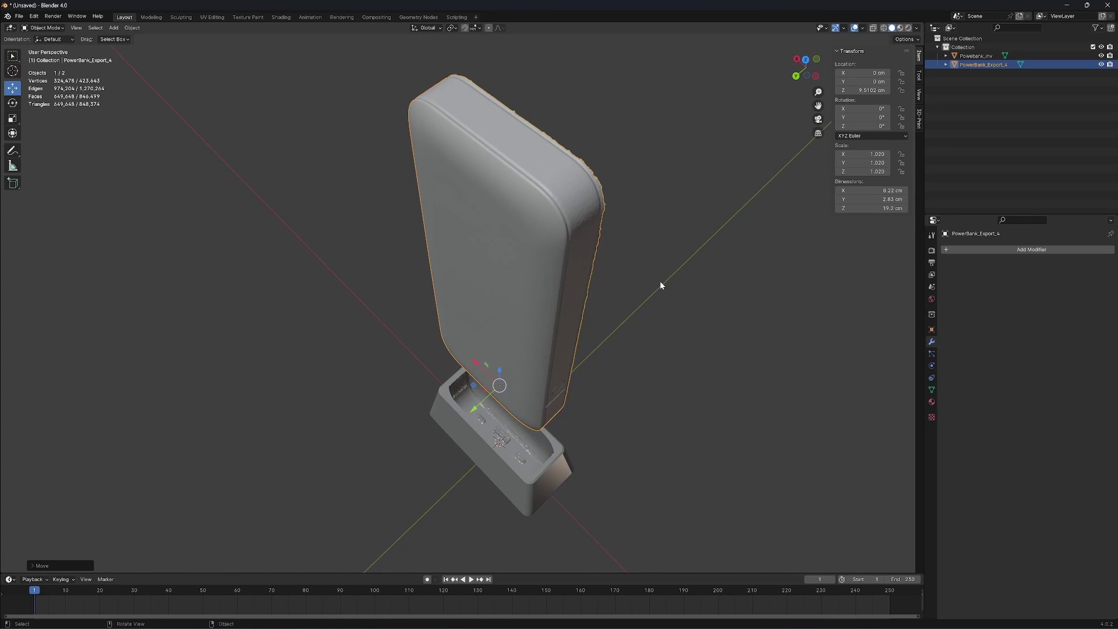
left_click(588, 257)
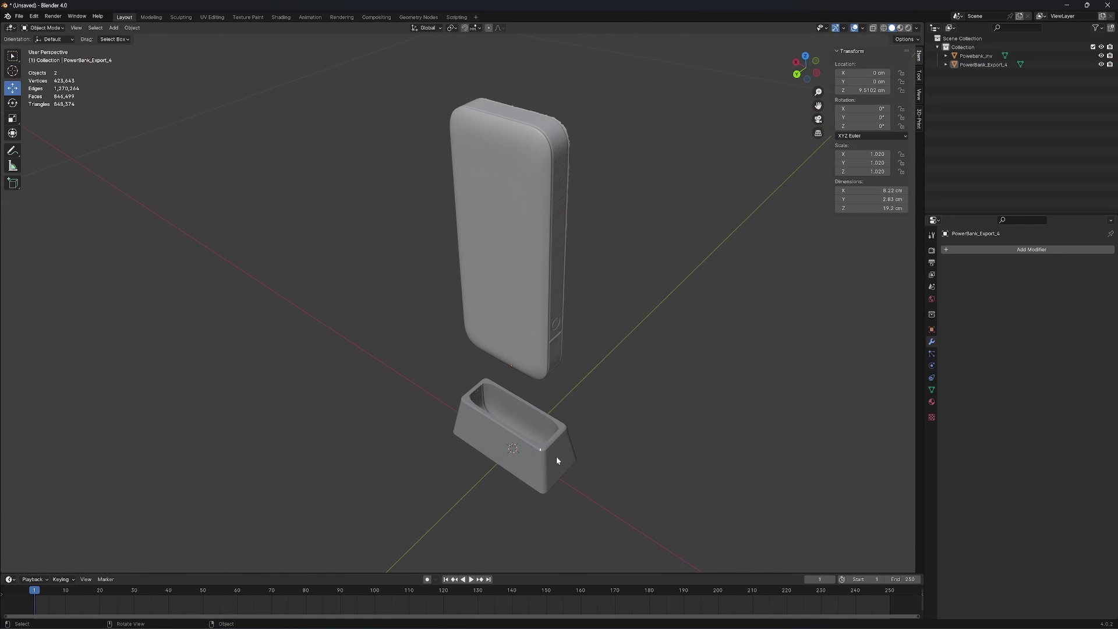
Add a Remesh modifier in Smooth mode with an octree depth of 10 to the stand.
left_click(557, 461)
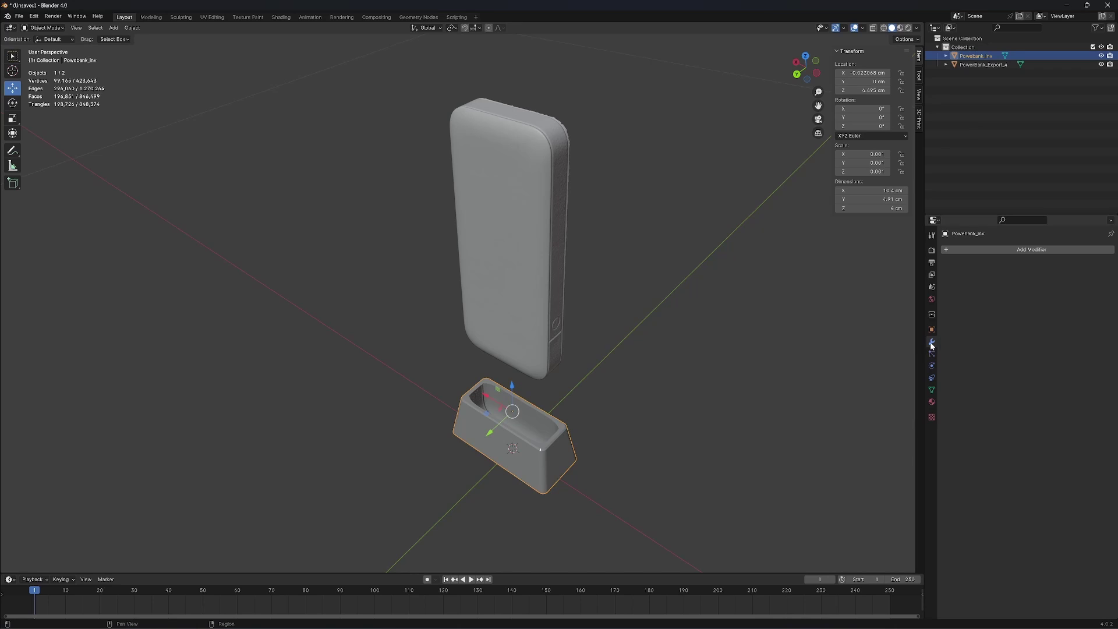
left_click(948, 251)
left_click(994, 338)
left_click(1056, 288)
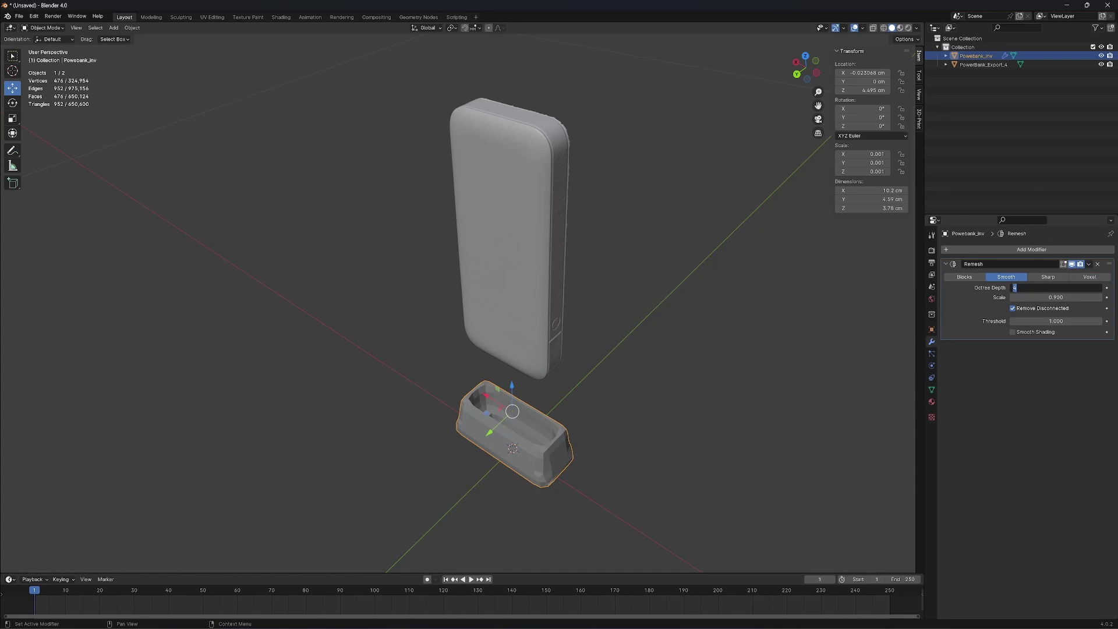
key("Return")
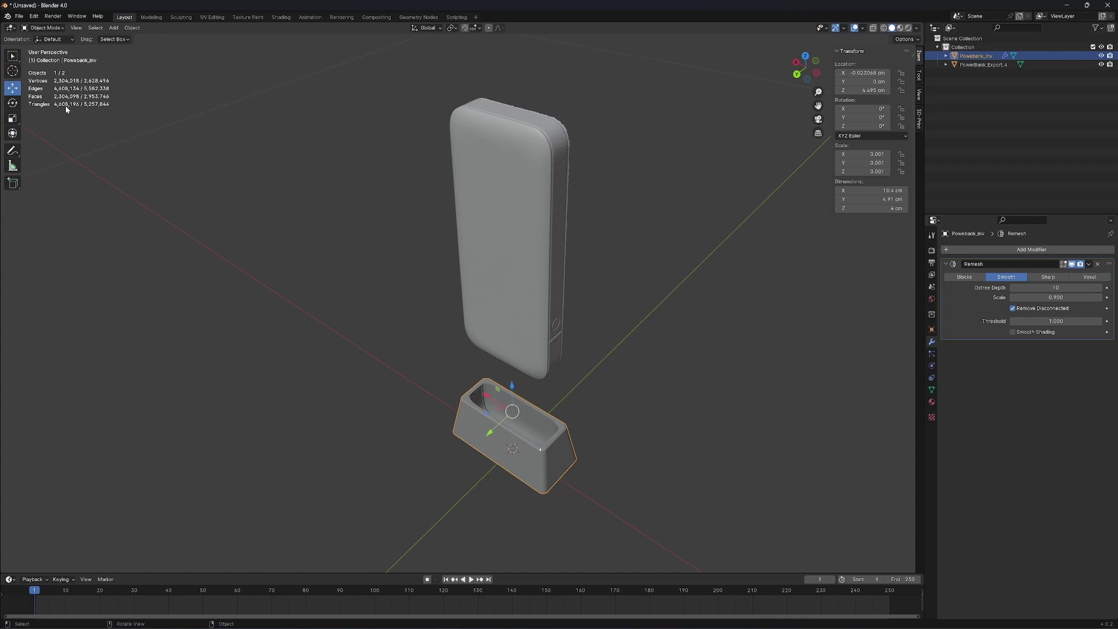
Set the stand's Remesh octree depth to 9 and apply the modifier.
left_click(1056, 288)
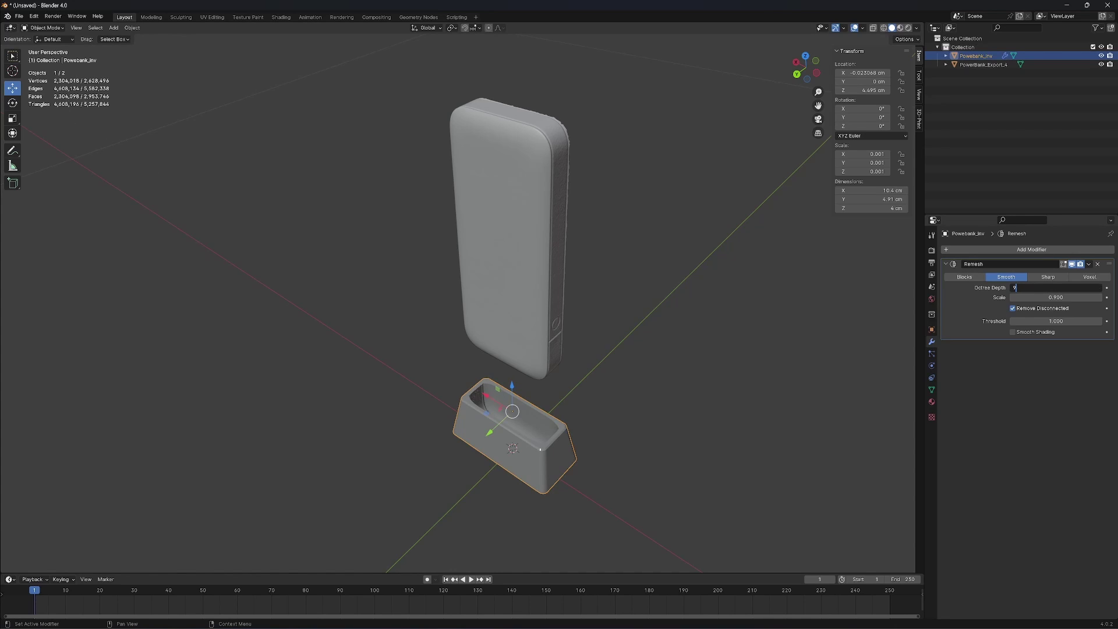
key("Return")
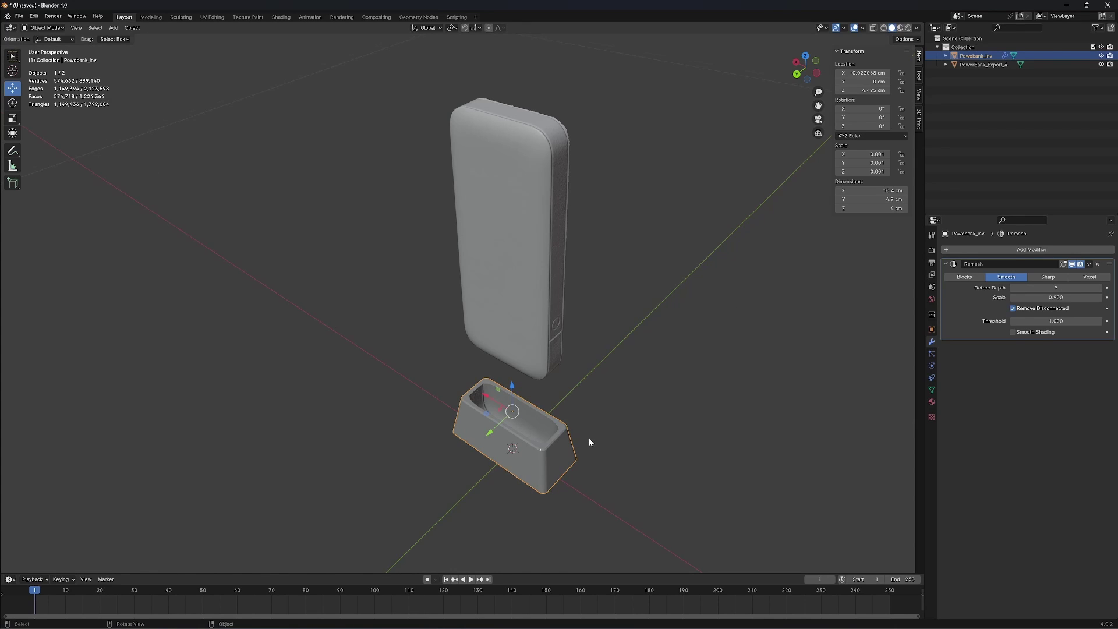
scroll(589, 438, "up", 2)
middle_click_drag(712, 372, 685, 385)
left_click(1088, 265)
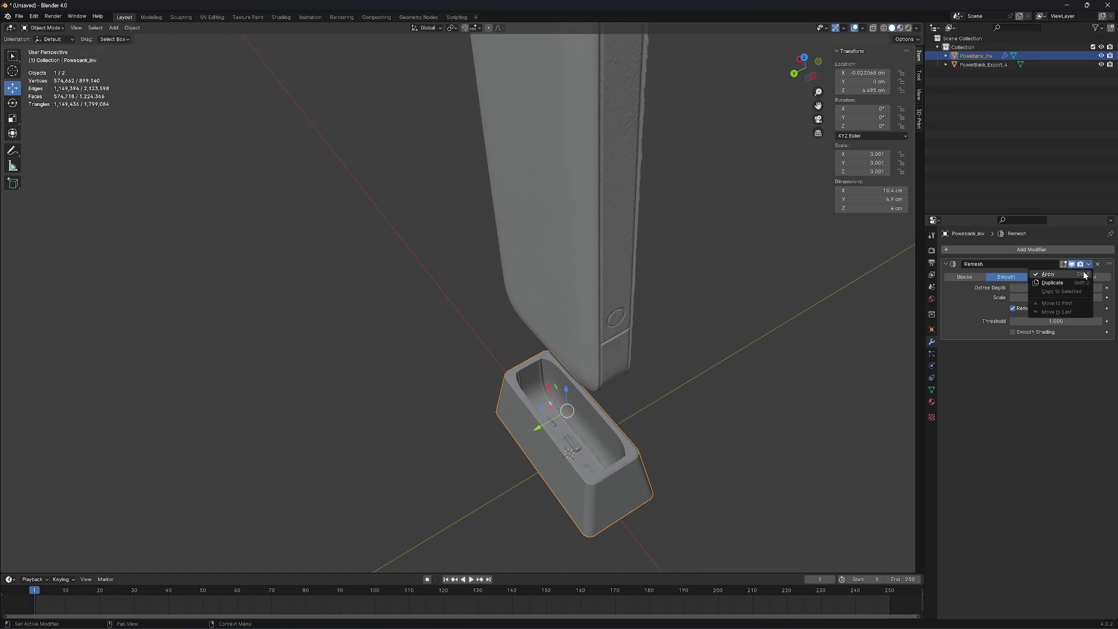
left_click(1086, 273)
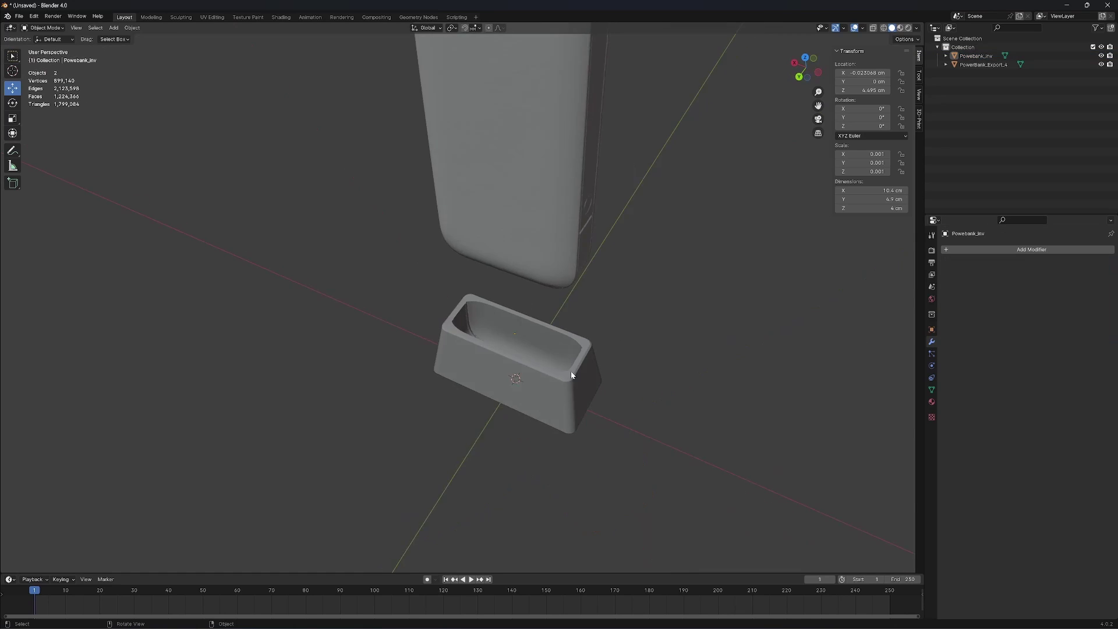
Set up an STL export of the selected stand with a scale of 1000, and leave it without exporting.
scroll(571, 372, "up", 4)
middle_click_drag(570, 372, 509, 286)
middle_click_drag(573, 424, 569, 387)
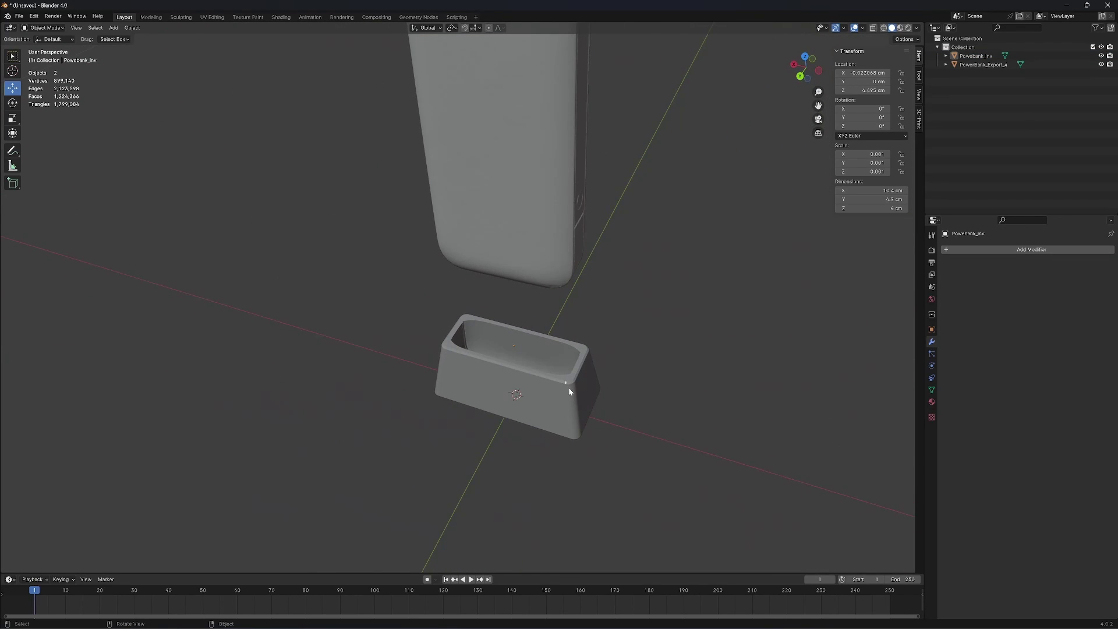
left_click(569, 387)
left_click(19, 15)
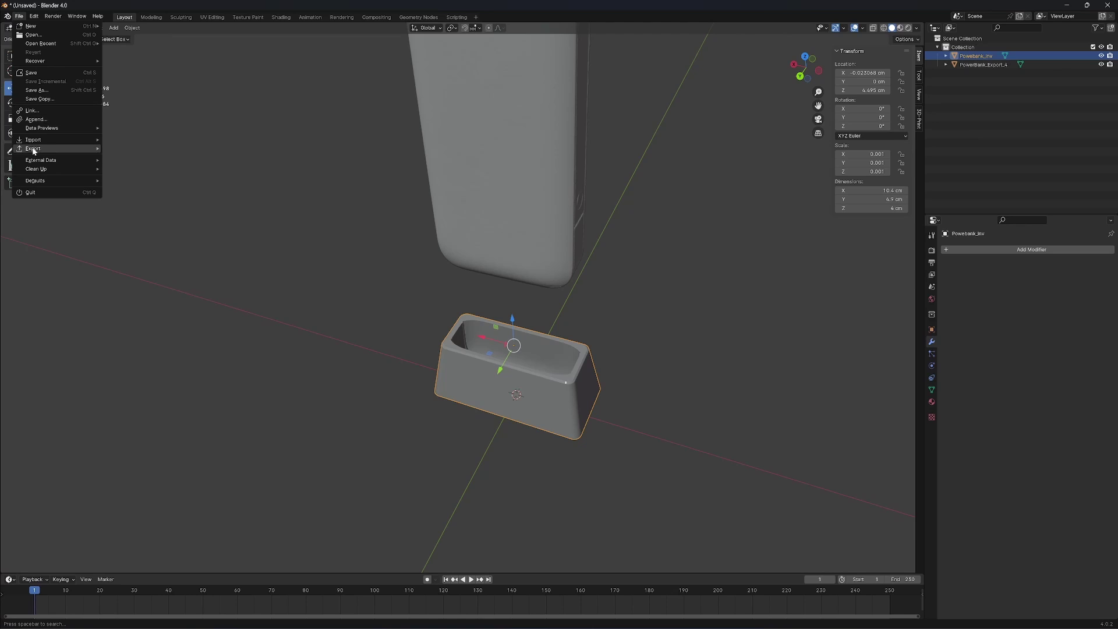
mouse_move(35, 148)
left_click(132, 219)
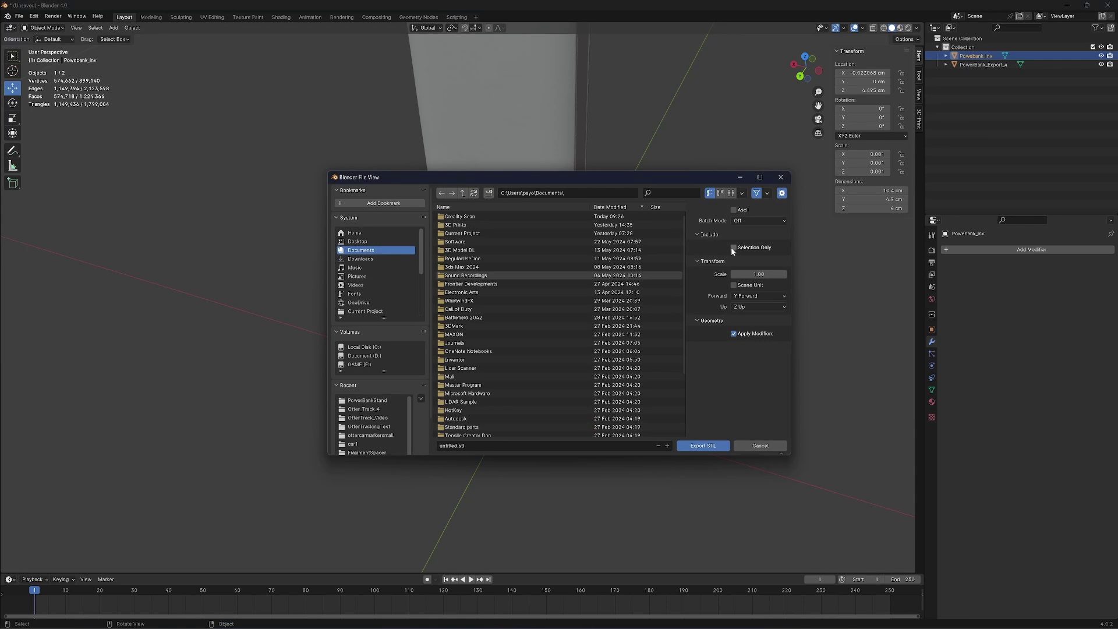
left_click(758, 274)
type("1000")
left_click(752, 445)
left_click(719, 442)
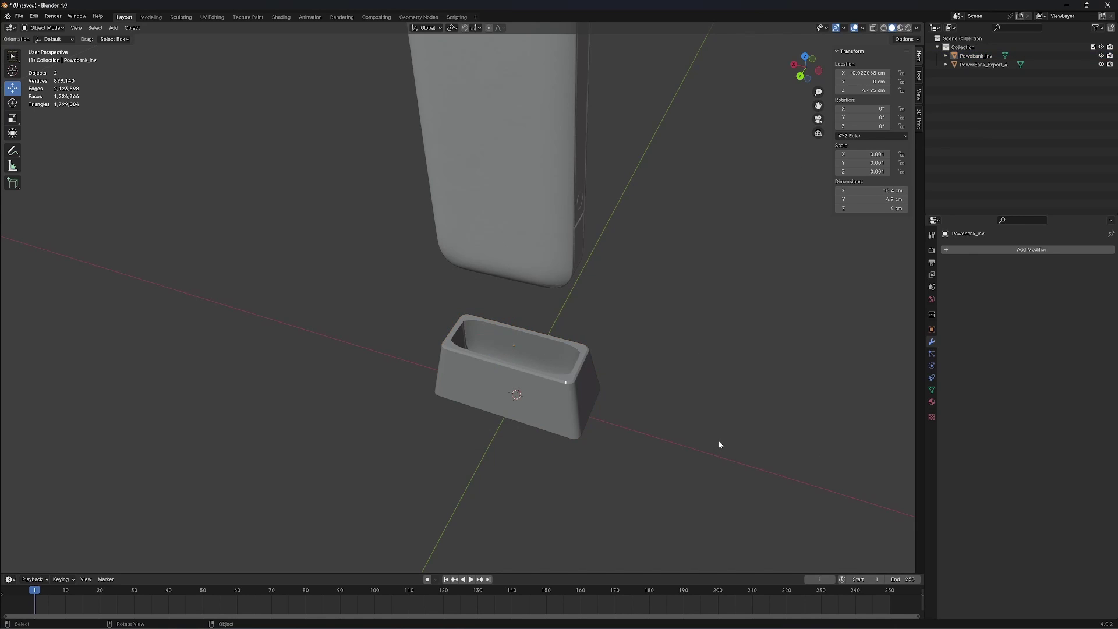